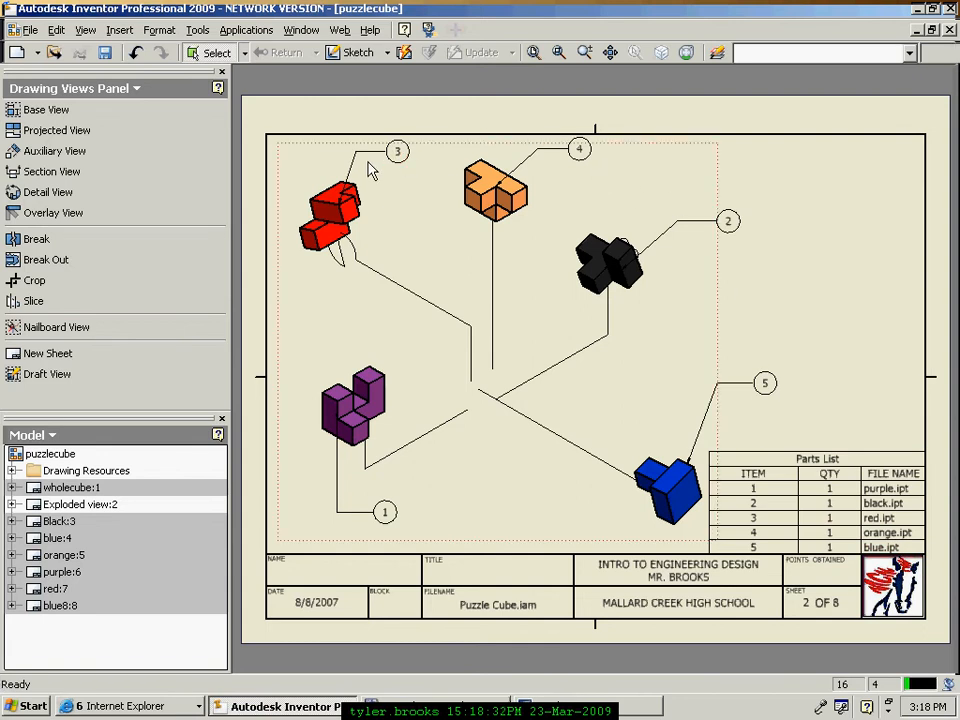
# Step: Review the puzzlecube example's sheets and parts list, then switch to the MCPLTWdefault drawing
pyautogui.doubleClick(37, 490)
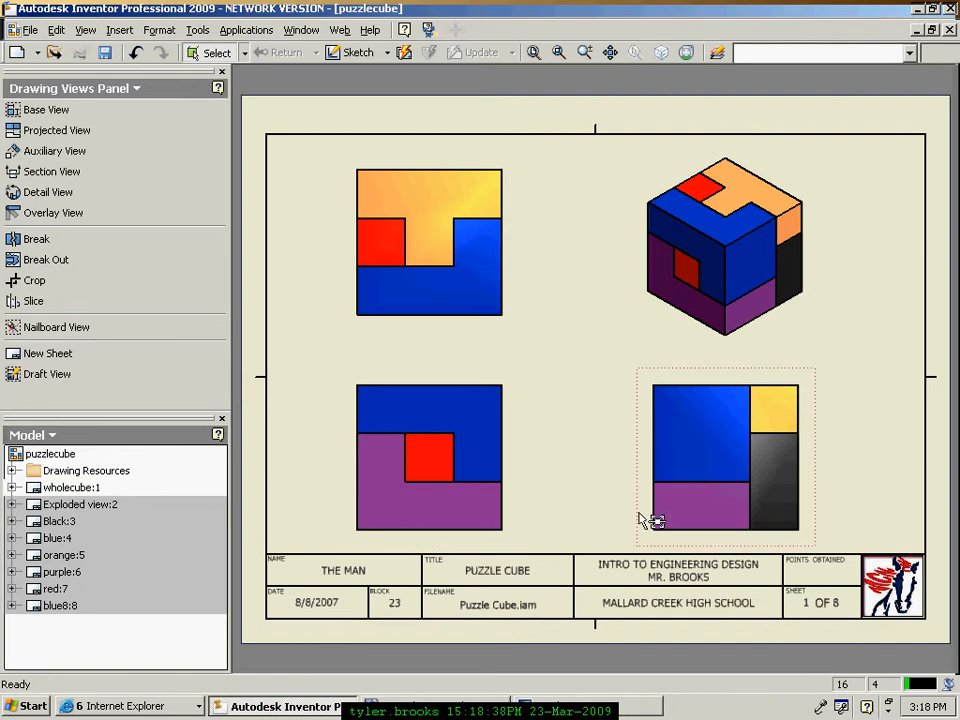
pyautogui.doubleClick(37, 606)
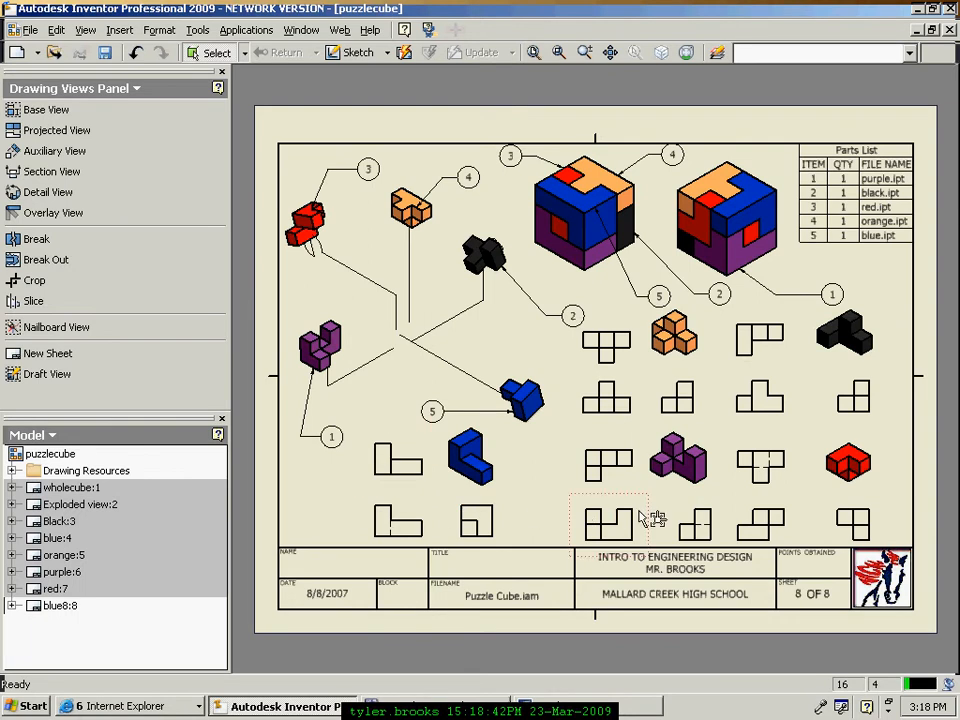
pyautogui.click(871, 232)
# Step: Bring up the MCPLTWdefault drawing from the Window list
pyautogui.click(303, 32)
pyautogui.click(319, 117)
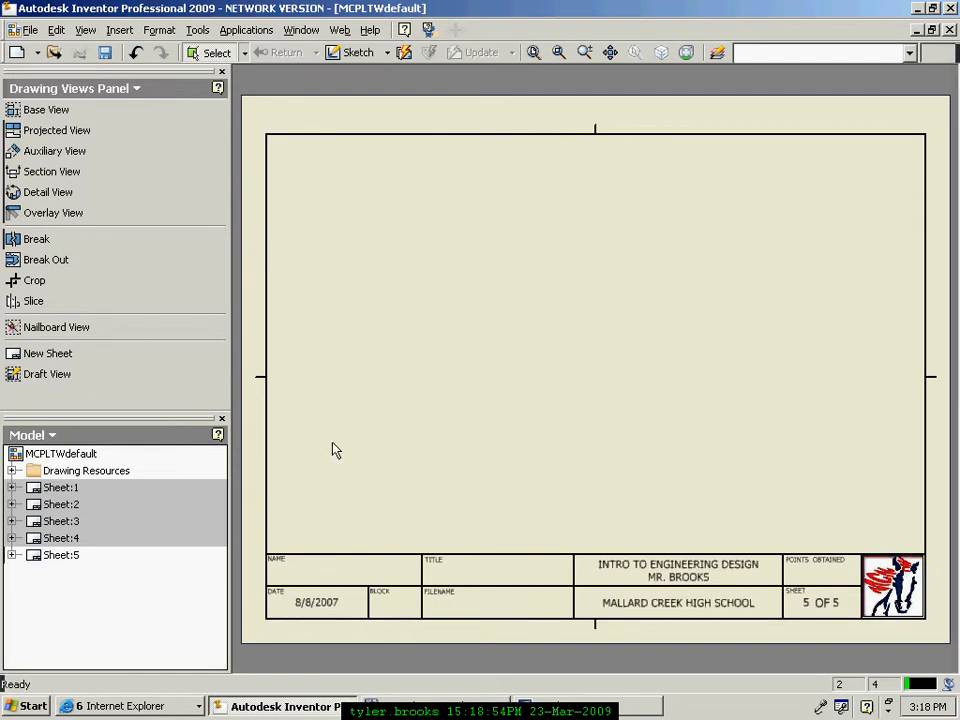
# Step: Add sheet 6 with the student's name, title Puzzle Cube and block 3rd in the title block
pyautogui.click(45, 355)
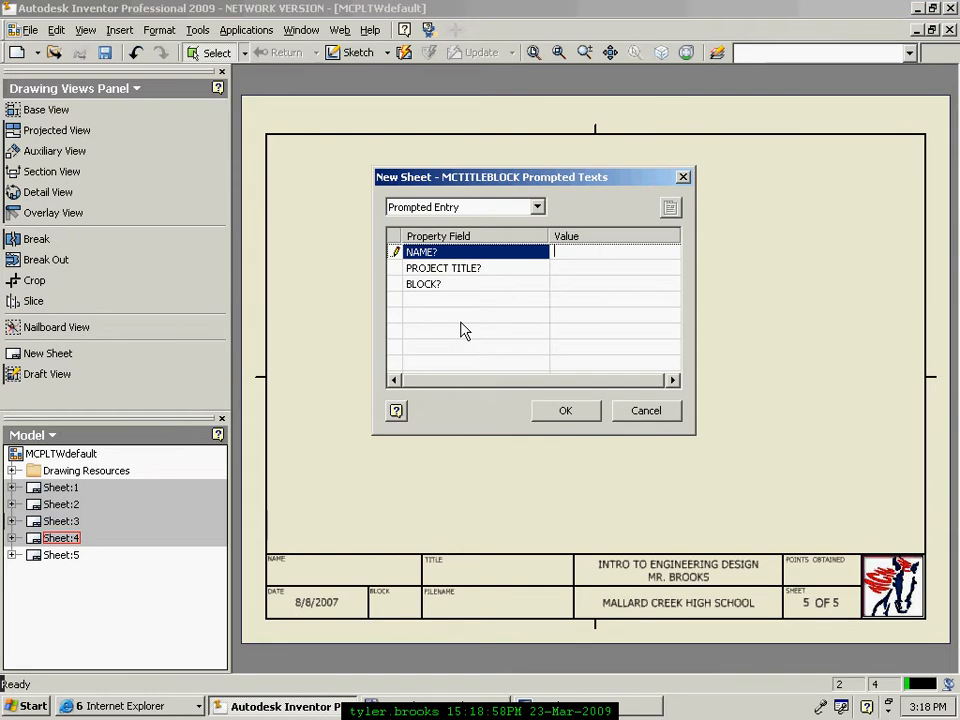
pyautogui.press('Return')
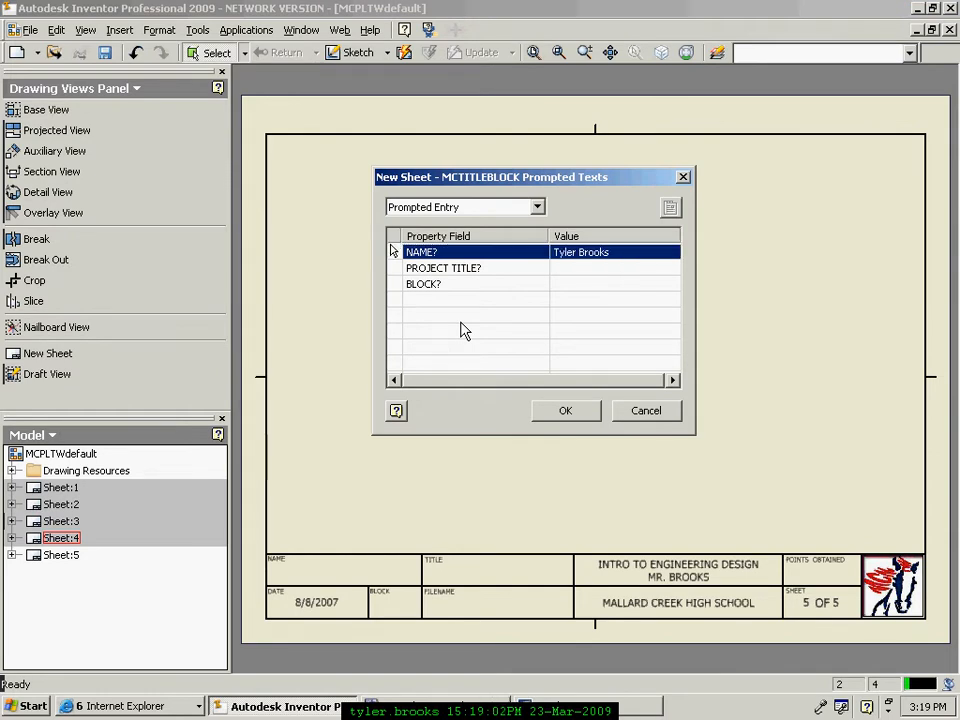
pyautogui.press('Tab')
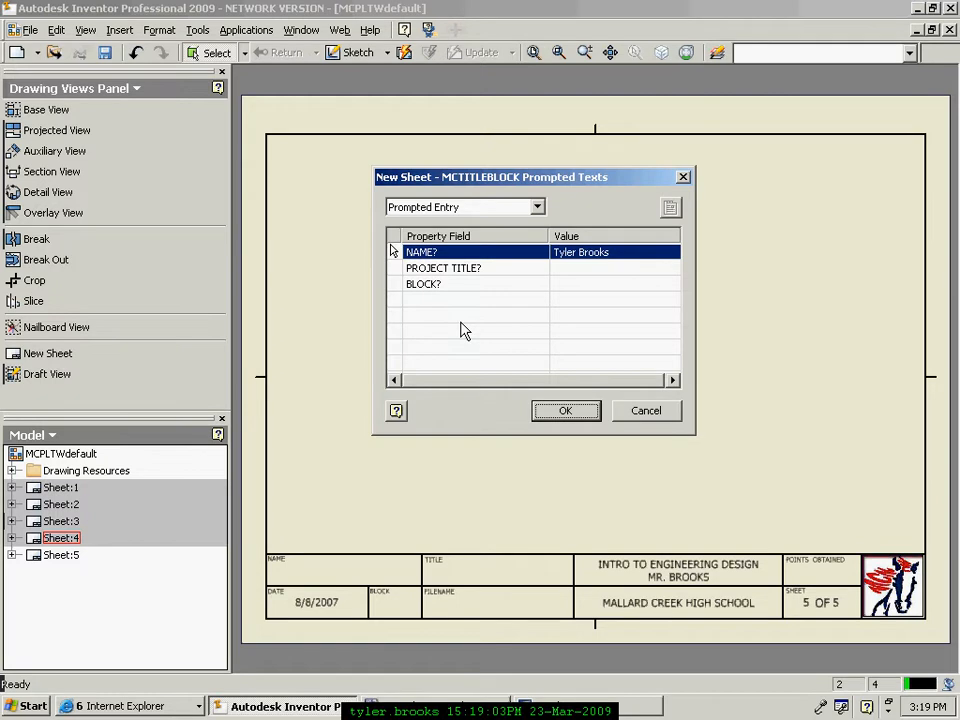
pyautogui.click(601, 268)
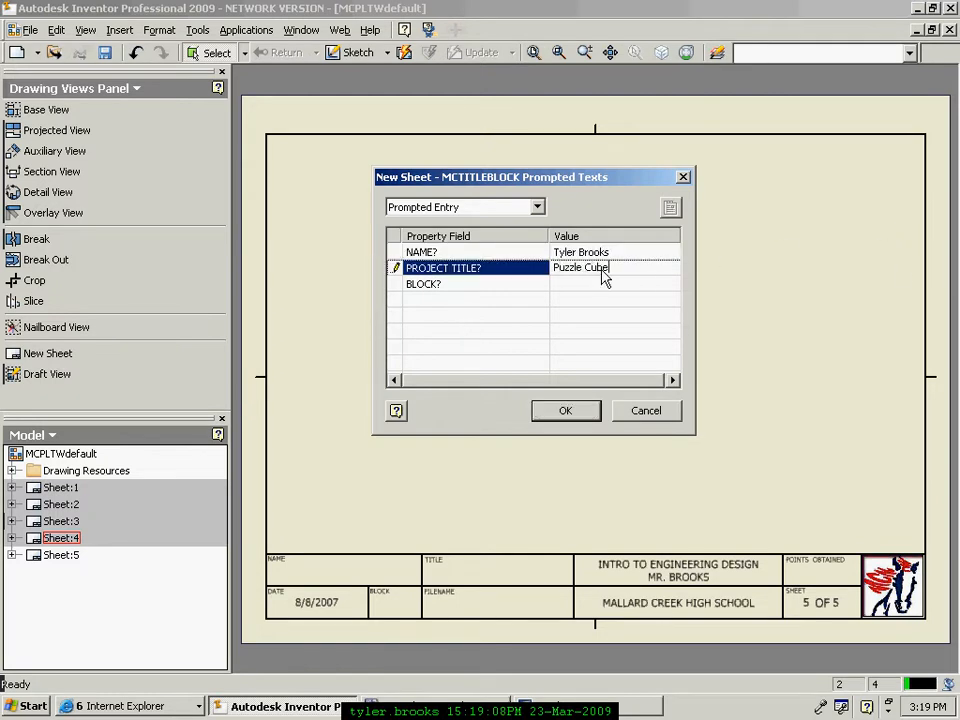
pyautogui.click(625, 284)
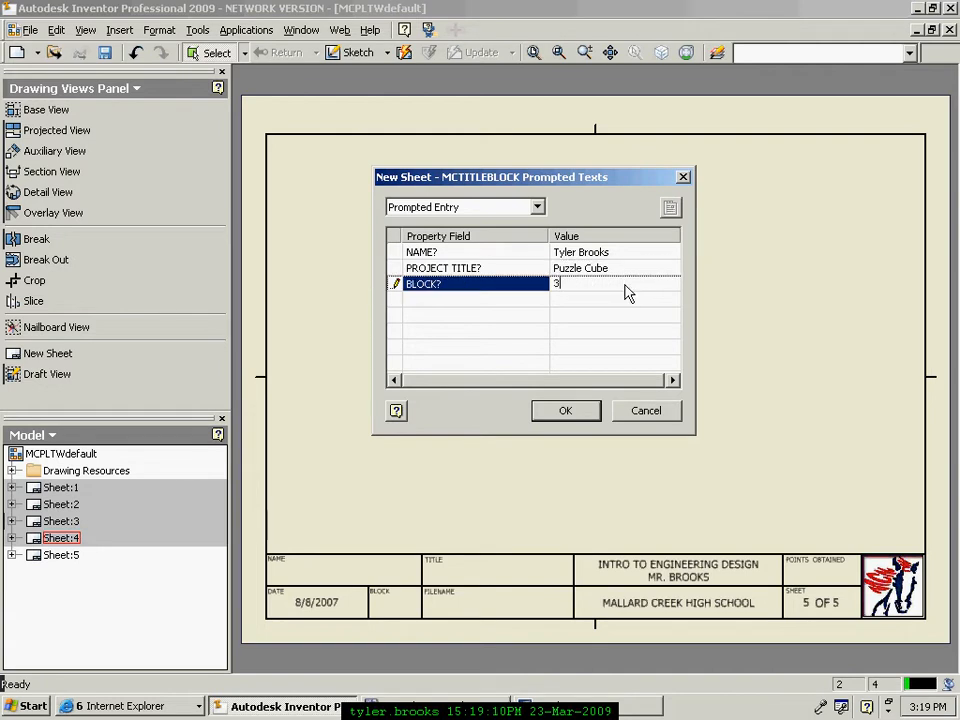
pyautogui.click(592, 412)
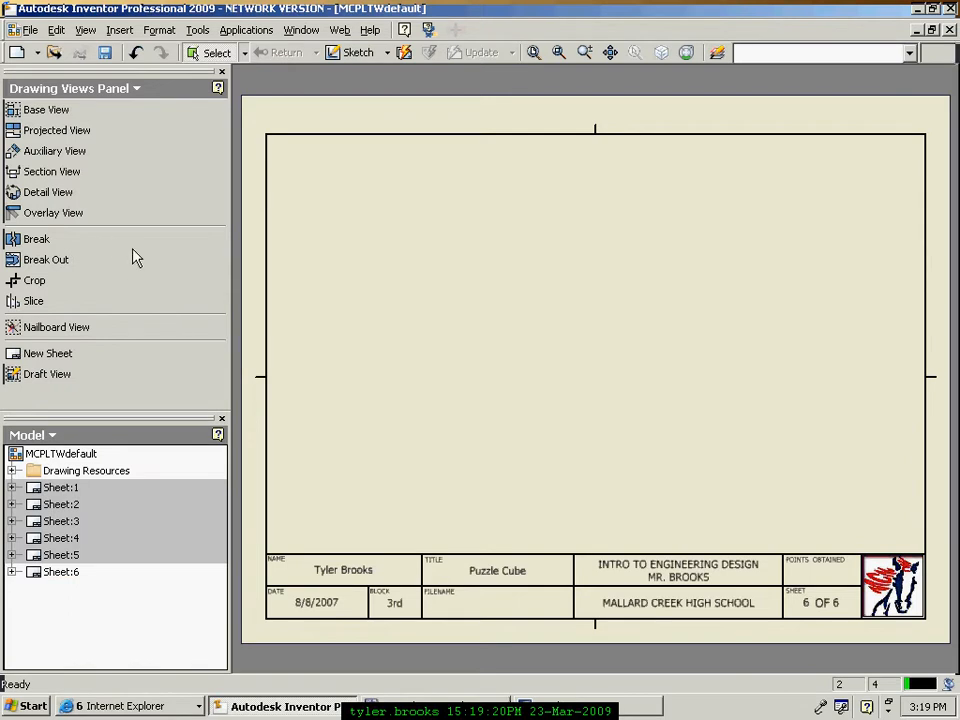
# Step: Look over sheets 2 and 3, then return to the empty sheet 4
pyautogui.doubleClick(45, 538)
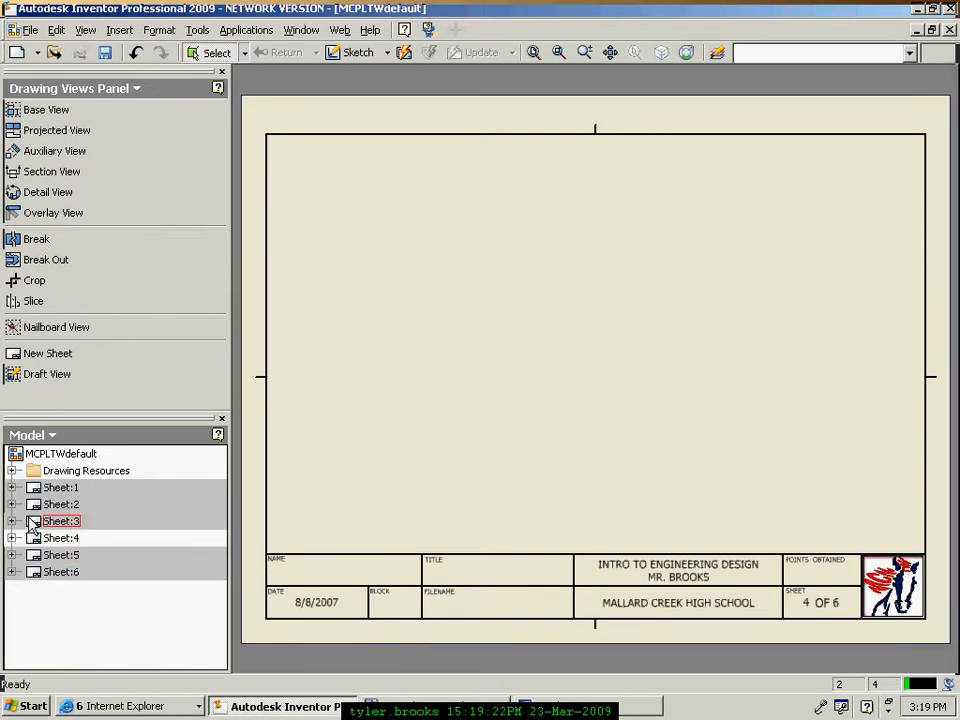
pyautogui.doubleClick(45, 521)
pyautogui.doubleClick(45, 507)
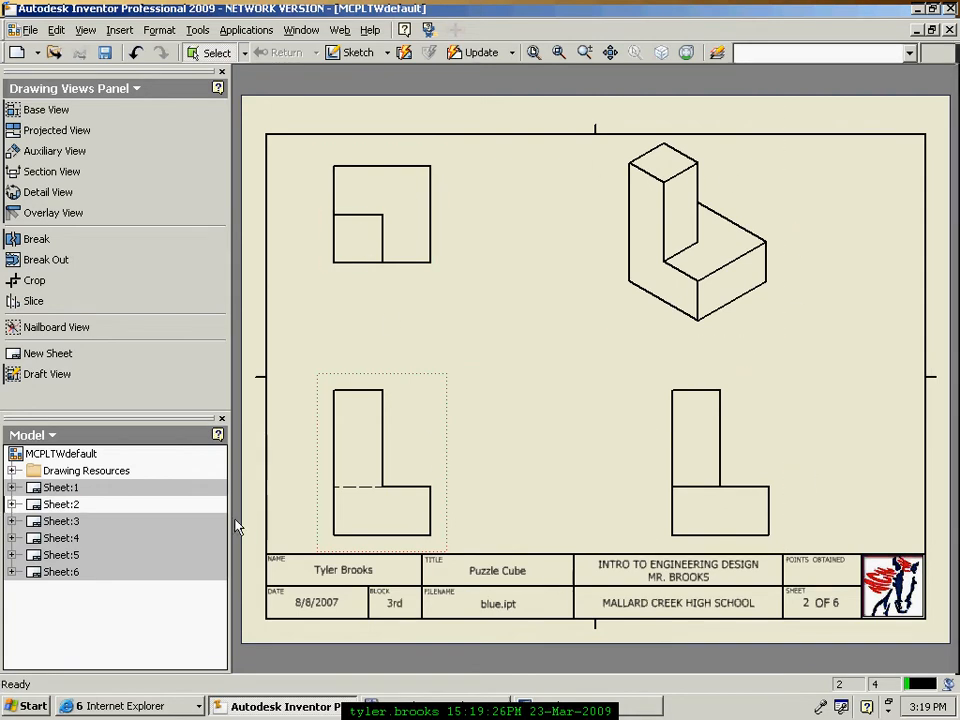
pyautogui.doubleClick(32, 540)
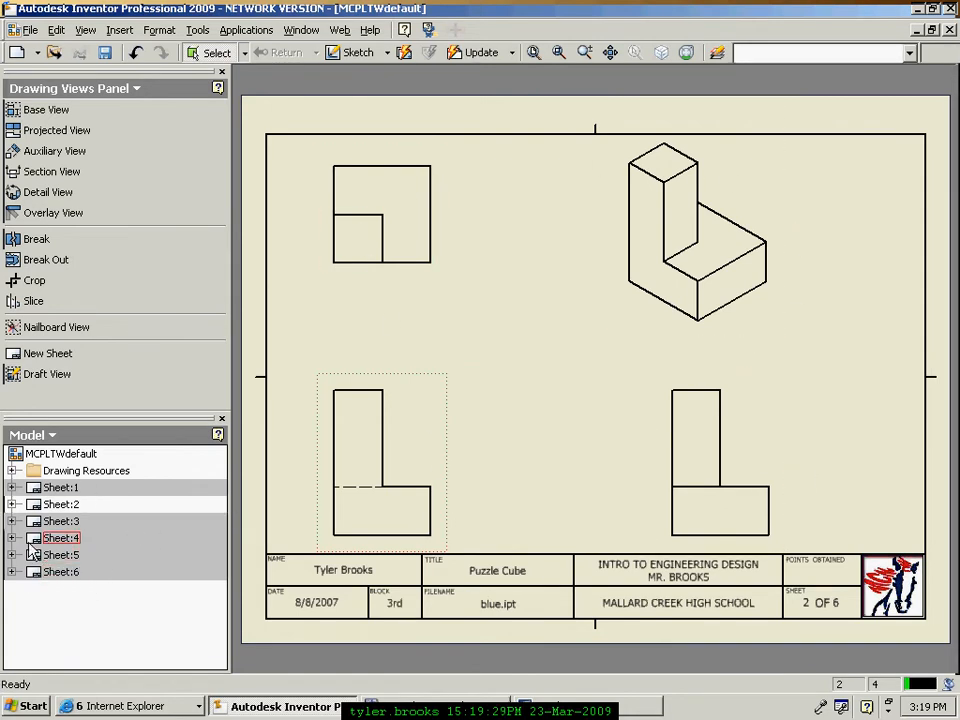
# Step: Start a base view from the Cubeanimation presentation file, accepting the project location warning
pyautogui.click(48, 110)
pyautogui.moveTo(460, 128)
pyautogui.mouseDown()
pyautogui.moveTo(439, 150)
pyautogui.moveTo(436, 132)
pyautogui.mouseUp()
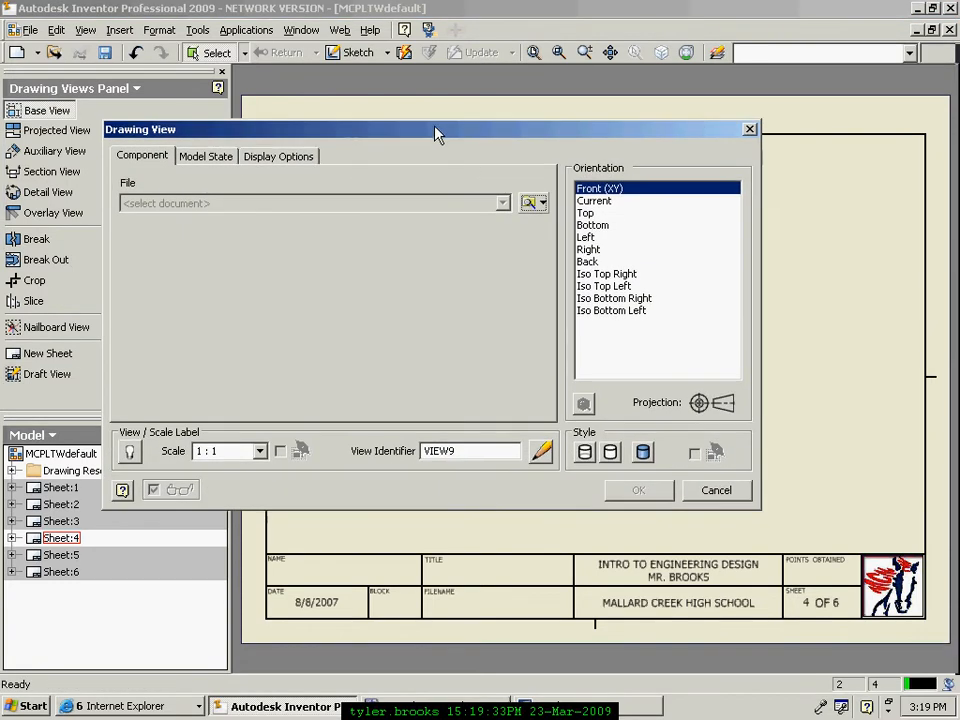
pyautogui.click(530, 204)
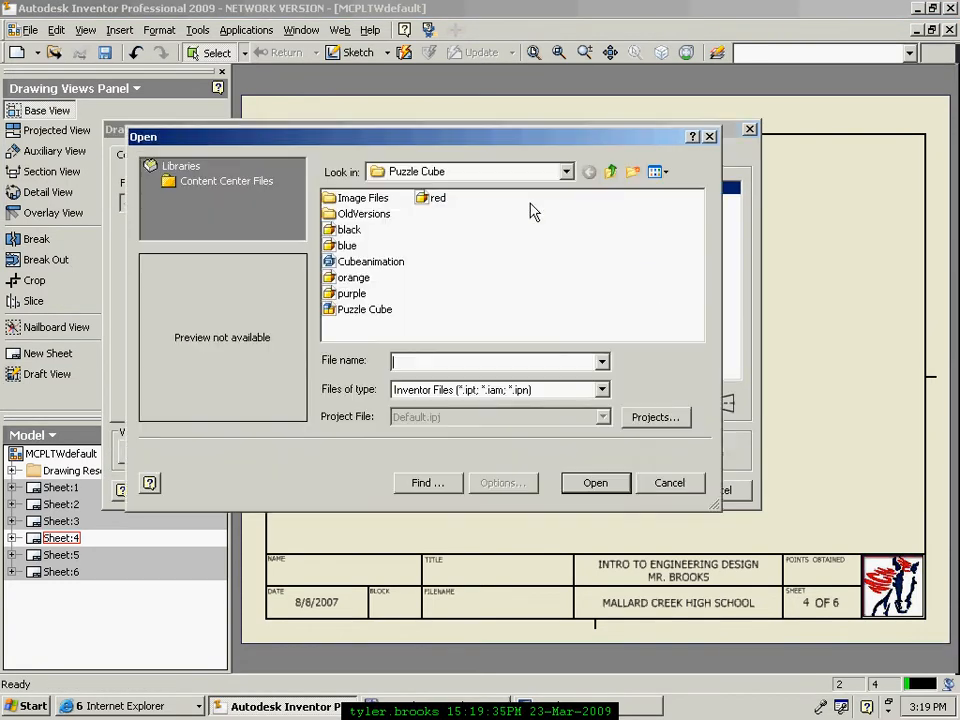
pyautogui.click(352, 264)
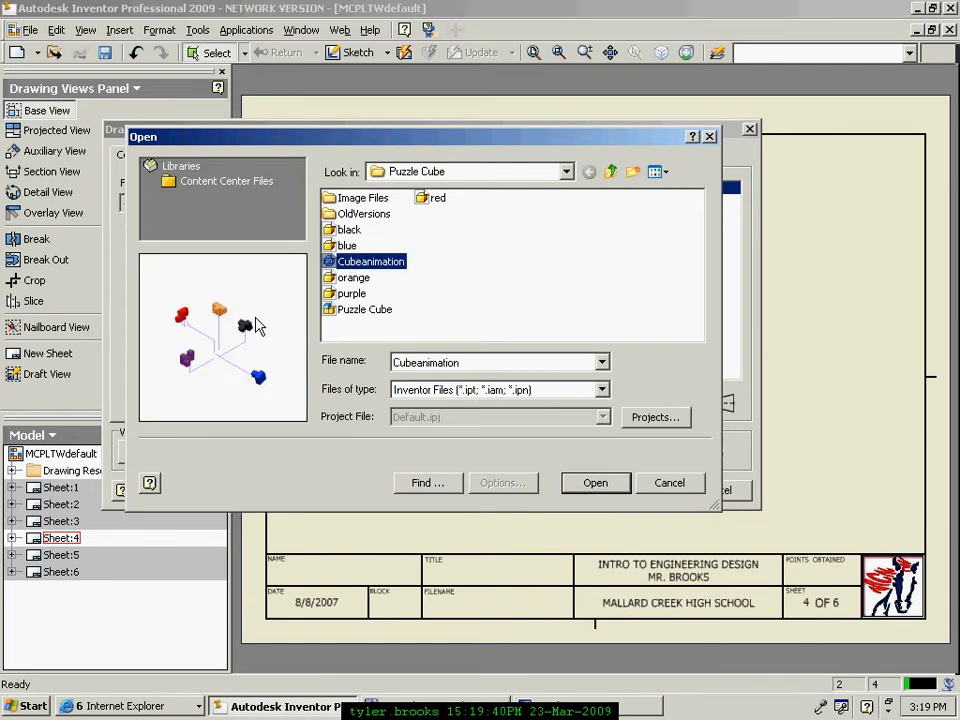
pyautogui.click(590, 483)
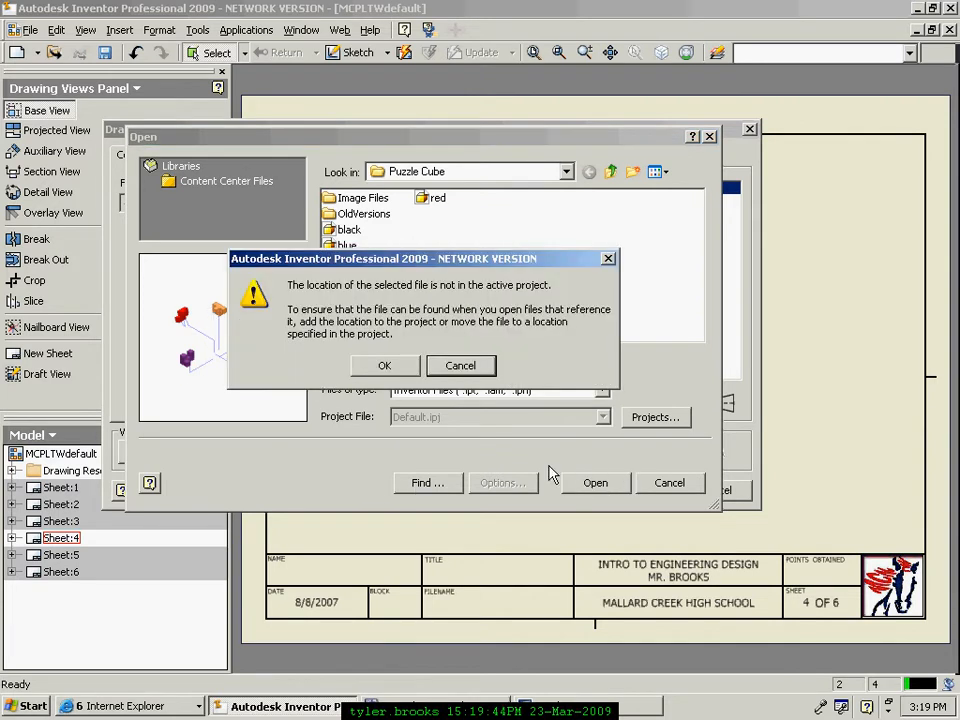
pyautogui.click(383, 368)
pyautogui.moveTo(543, 130); pyautogui.dragTo(373, 116)
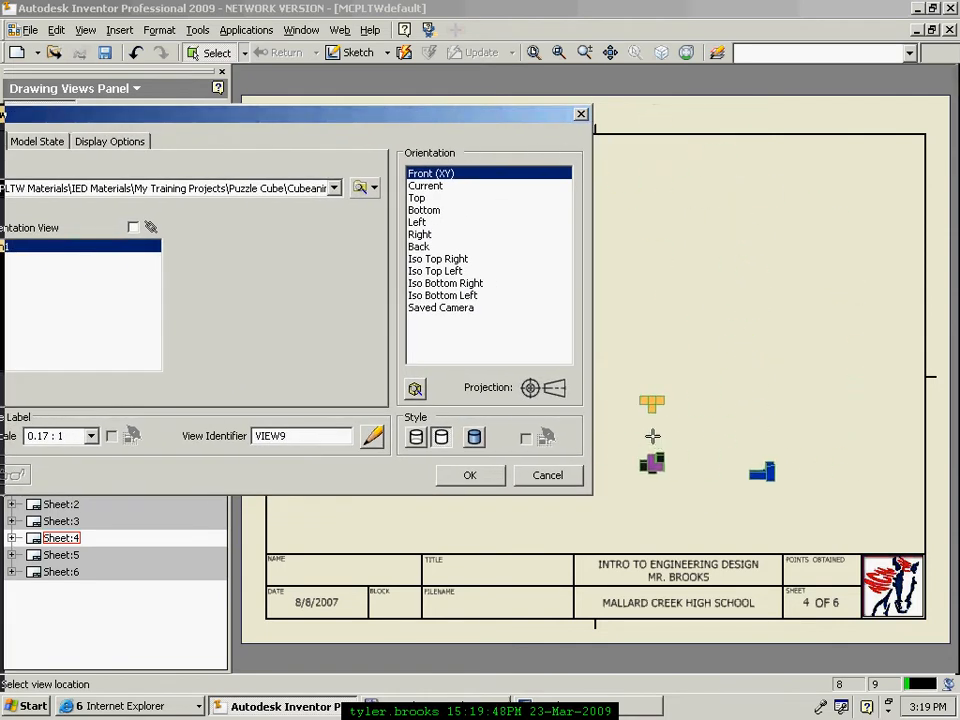
# Step: Preview the Iso Top Right, Top Left, Bottom Left and Bottom Right orientations
pyautogui.click(434, 258)
pyautogui.click(436, 271)
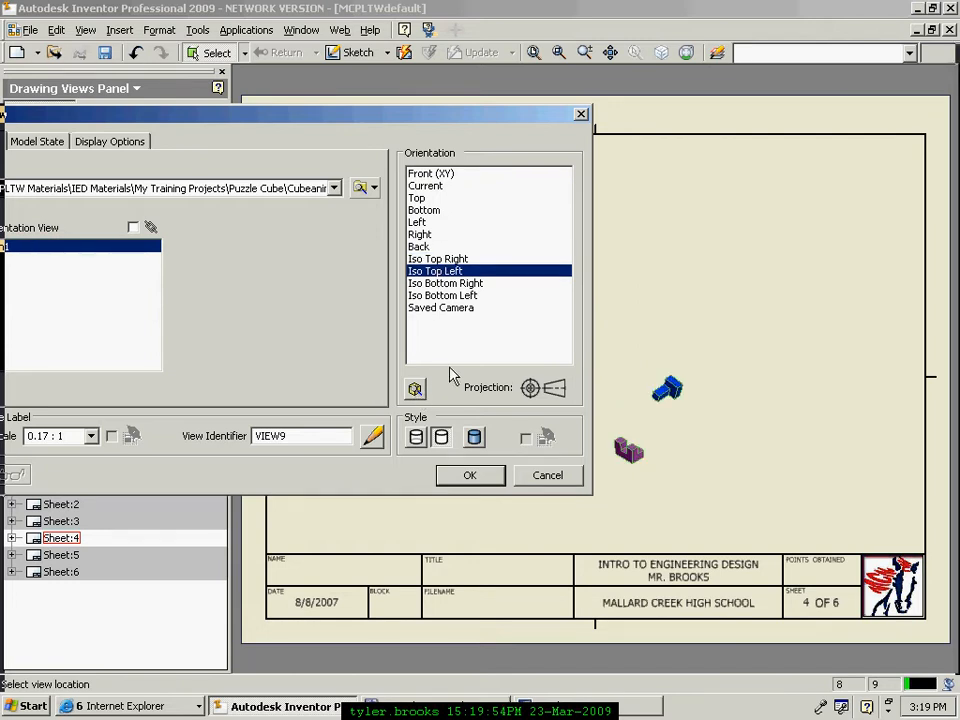
pyautogui.click(437, 260)
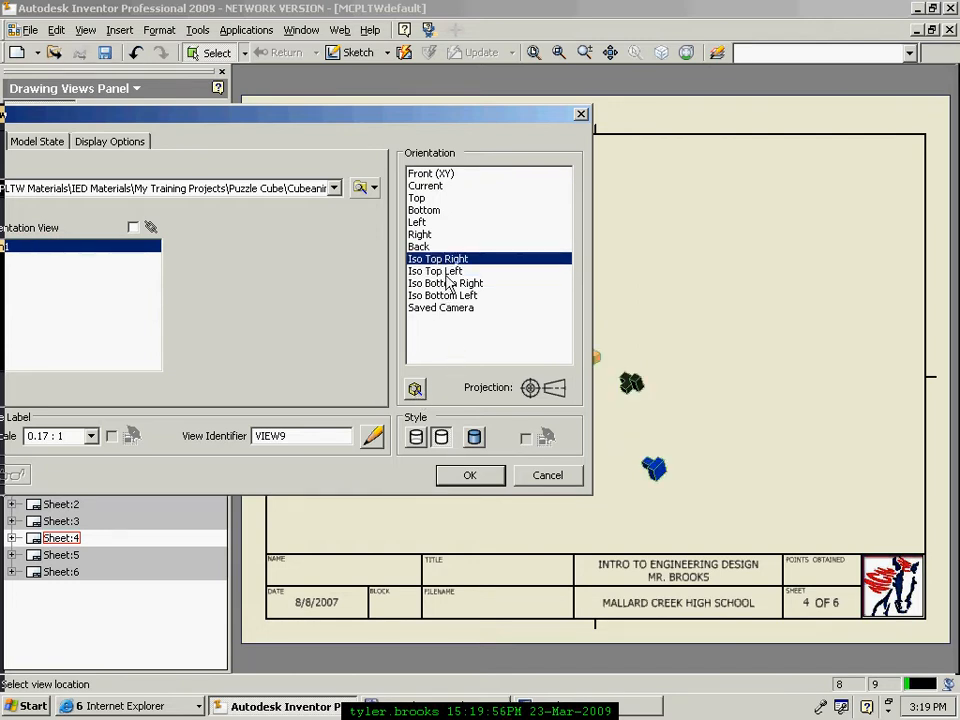
pyautogui.moveTo(450, 117); pyautogui.dragTo(311, 101)
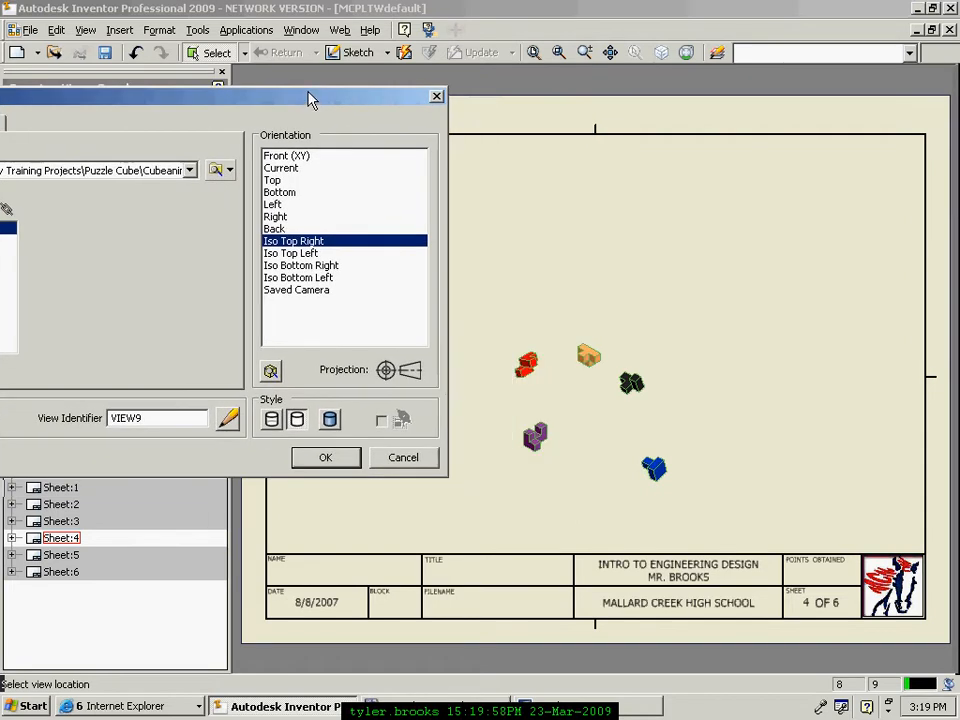
pyautogui.click(305, 254)
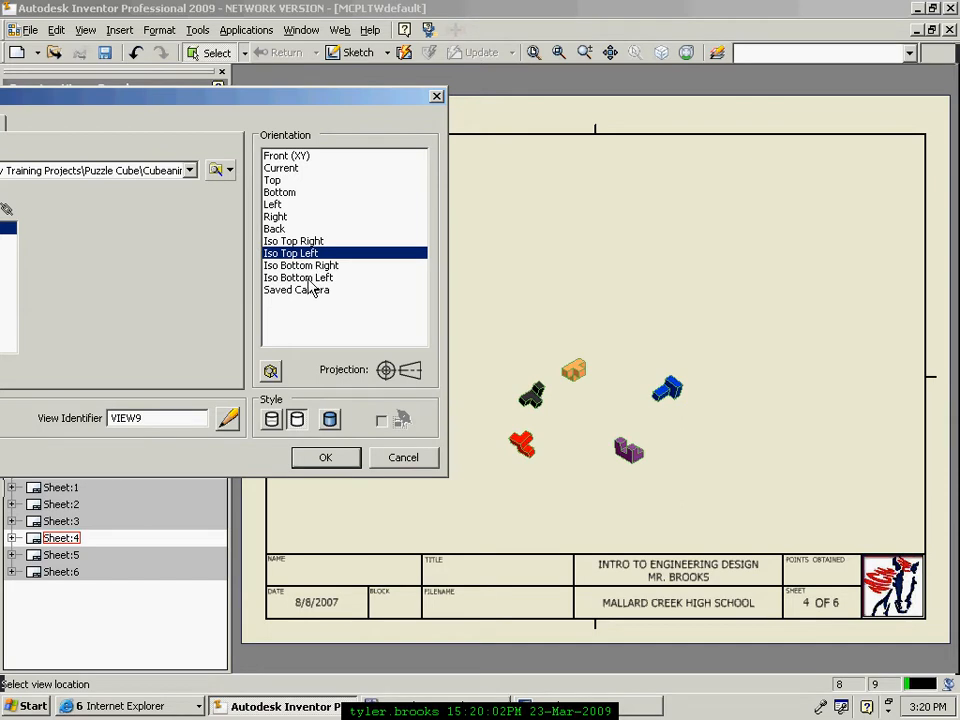
pyautogui.click(311, 280)
pyautogui.click(316, 265)
# Step: Choose Iso Top Right with Shaded style and place the exploded view on sheet 4
pyautogui.click(313, 253)
pyautogui.click(312, 242)
pyautogui.click(316, 266)
pyautogui.click(308, 253)
pyautogui.click(299, 242)
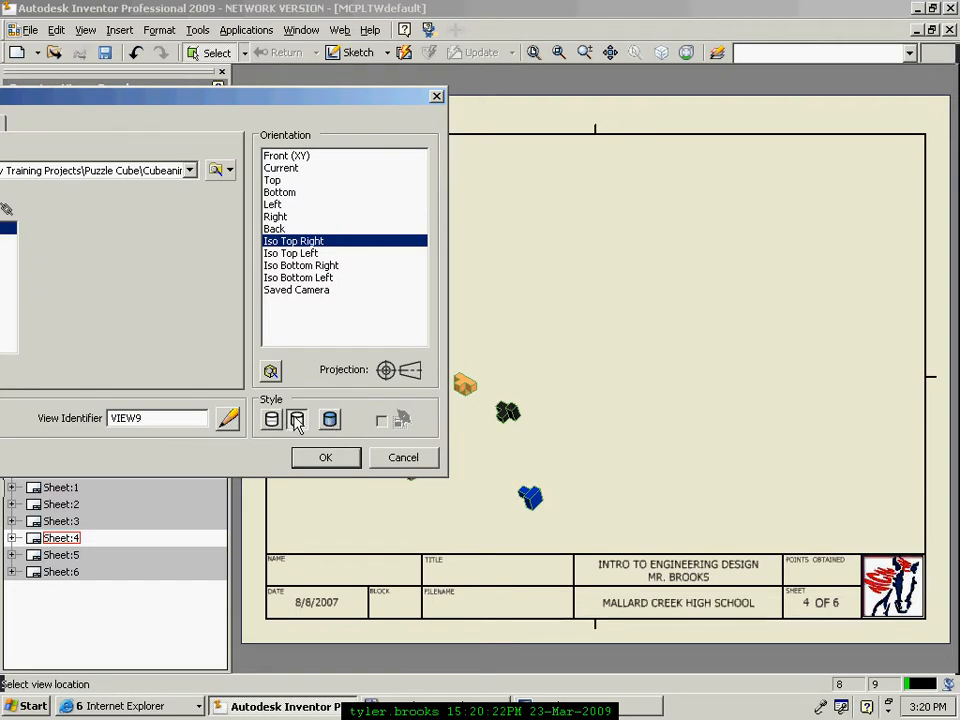
pyautogui.click(331, 419)
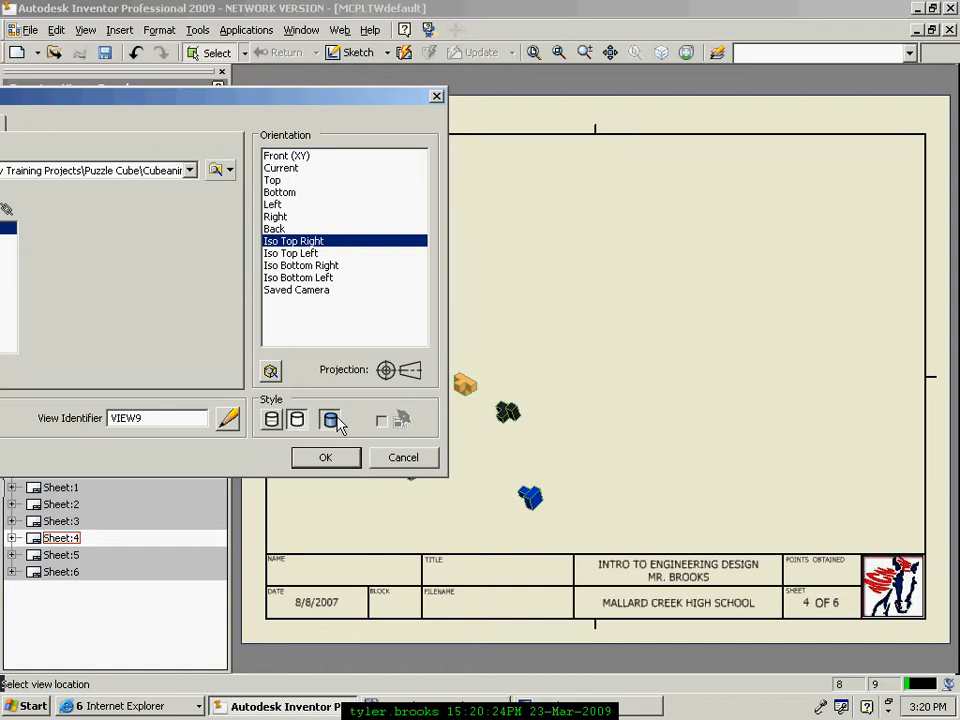
pyautogui.click(330, 462)
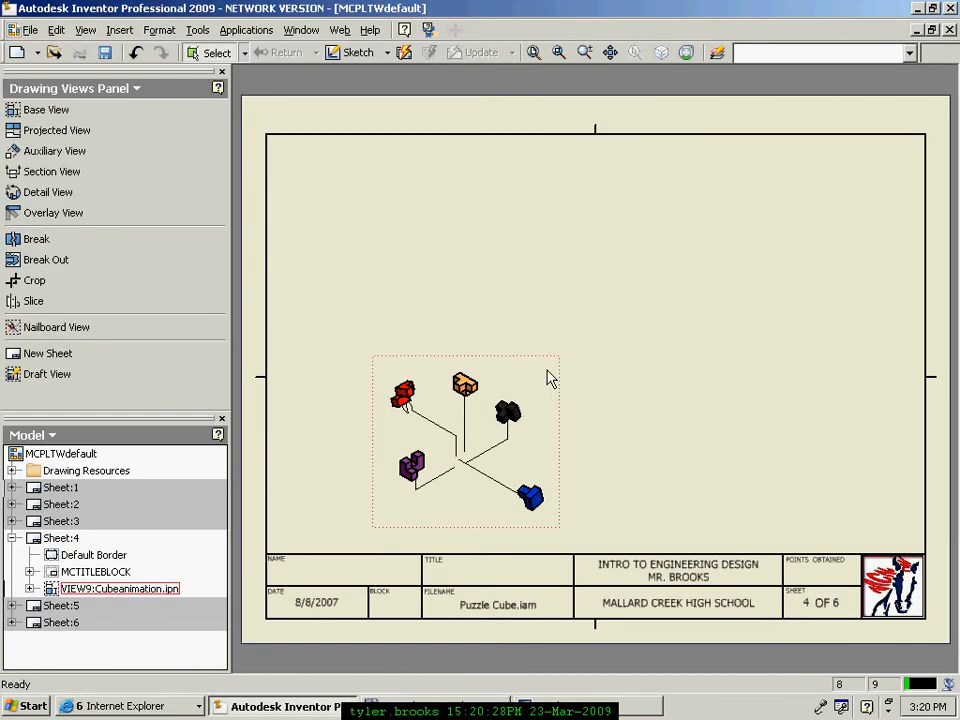
# Step: Move the exploded view up and right, then reopen its Drawing View settings in full view
pyautogui.moveTo(564, 371); pyautogui.dragTo(641, 256)
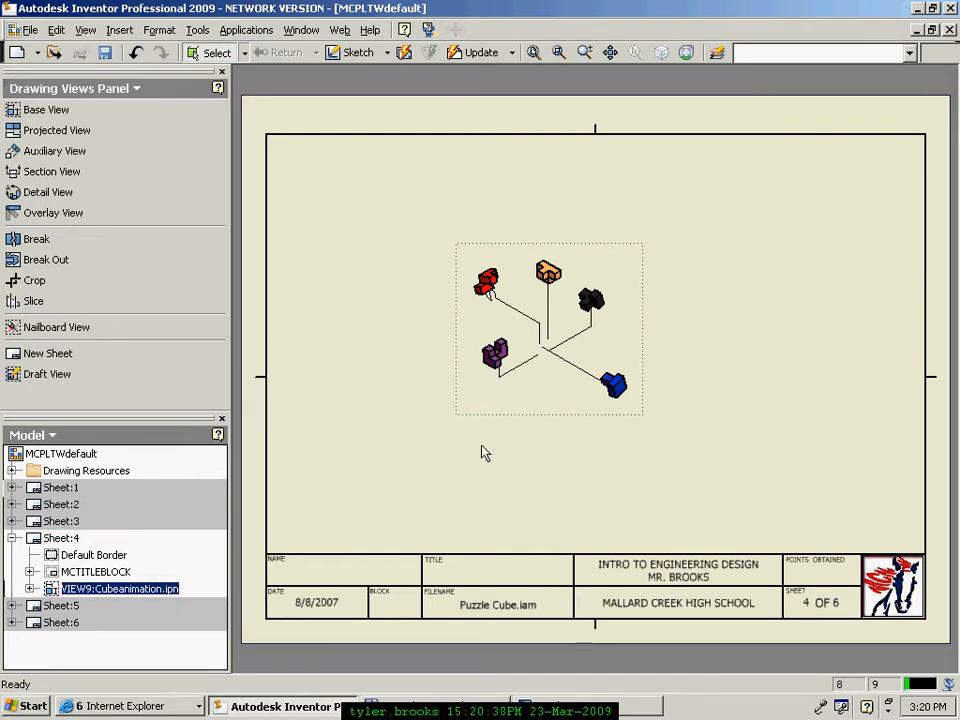
pyautogui.doubleClick(489, 418)
pyautogui.moveTo(130, 100)
pyautogui.mouseDown()
pyautogui.moveTo(378, 104)
pyautogui.moveTo(406, 88)
pyautogui.mouseUp()
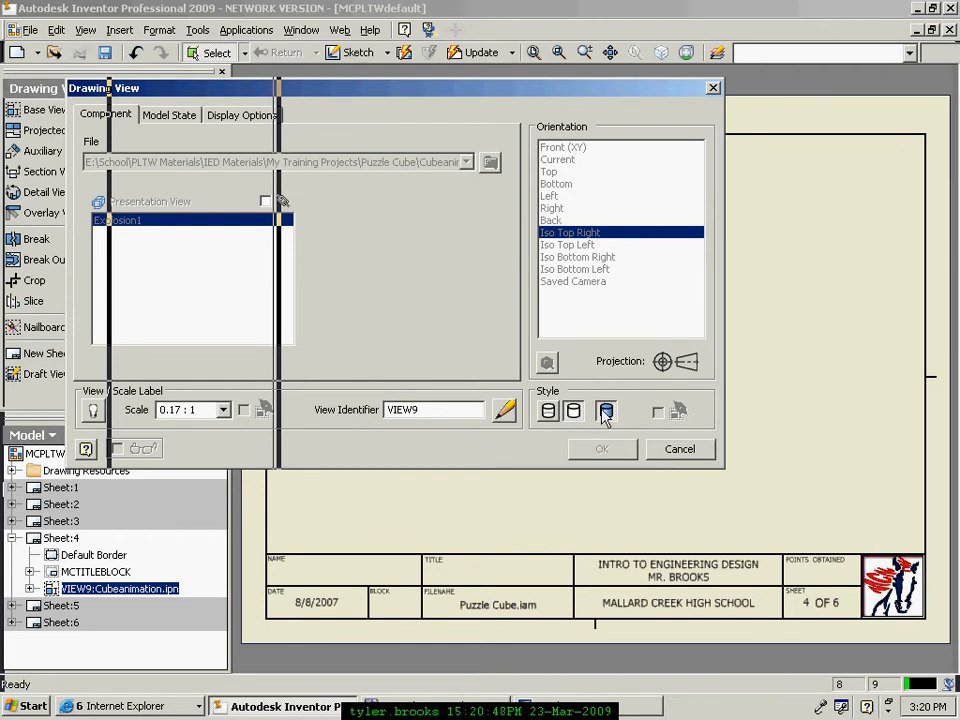
# Step: Try a 4 : 1 scale on the exploded view and inspect the result
pyautogui.click(223, 411)
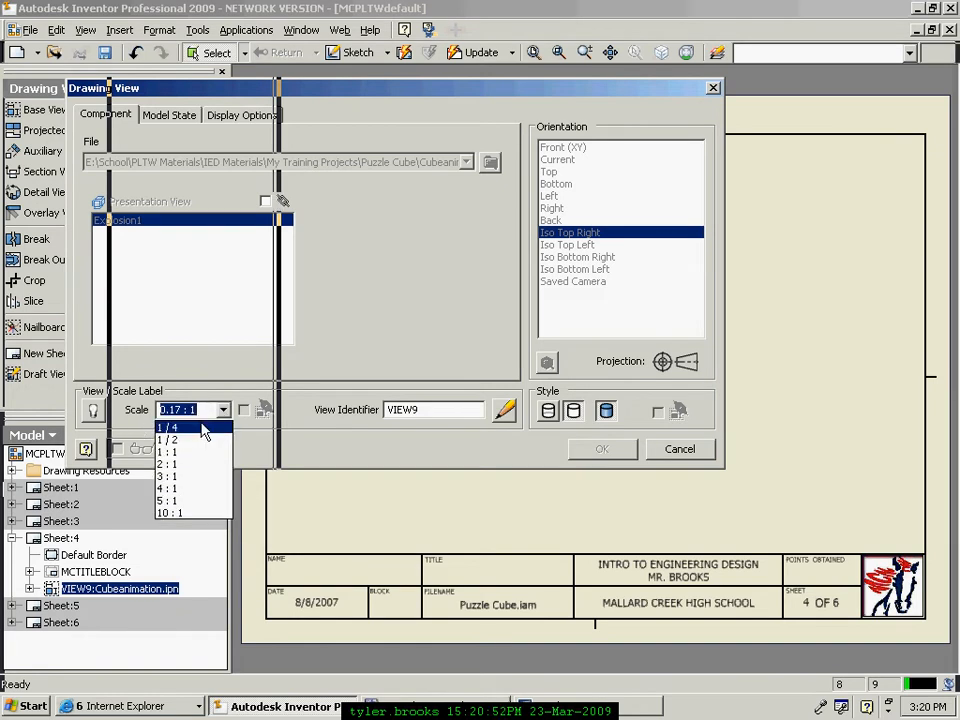
pyautogui.click(205, 489)
pyautogui.click(598, 450)
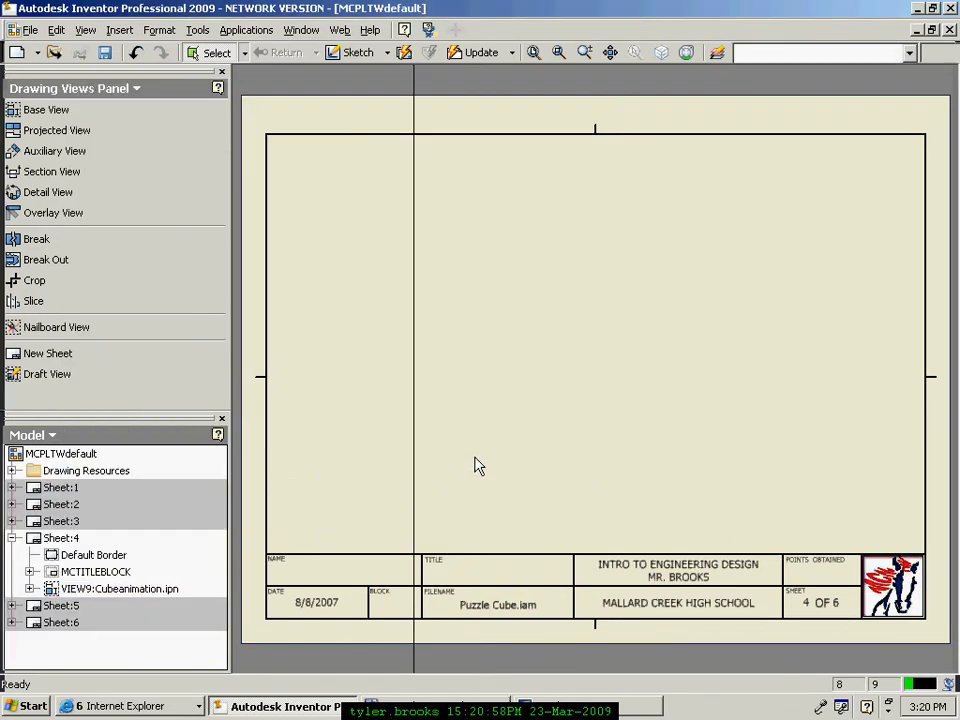
pyautogui.scroll(-3, 455, 375)
pyautogui.scroll(4, 455, 375)
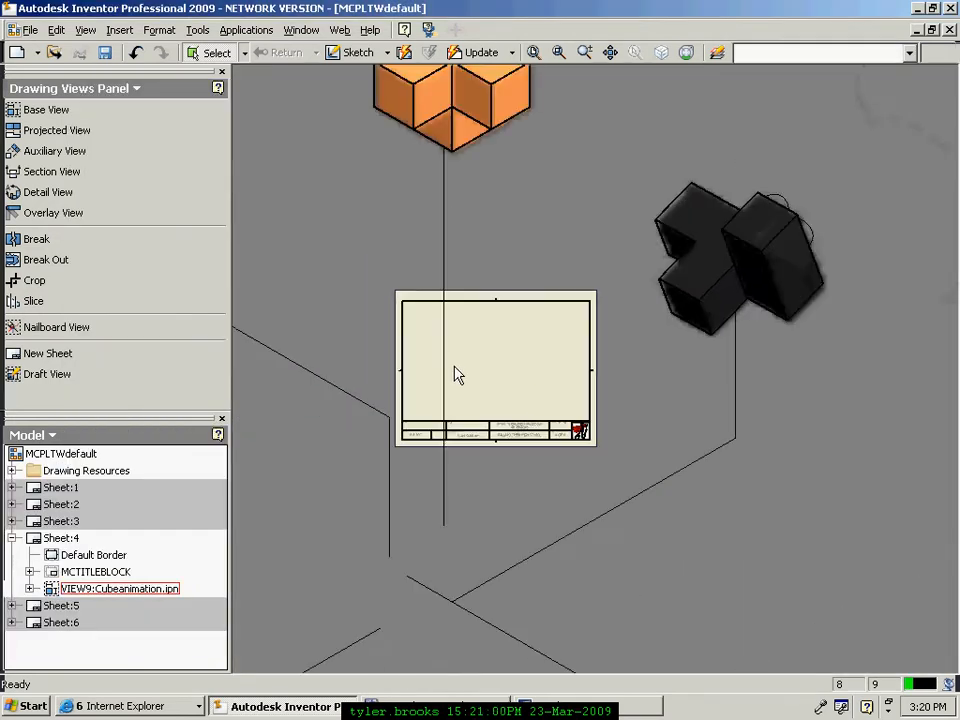
pyautogui.scroll(2, 392, 373)
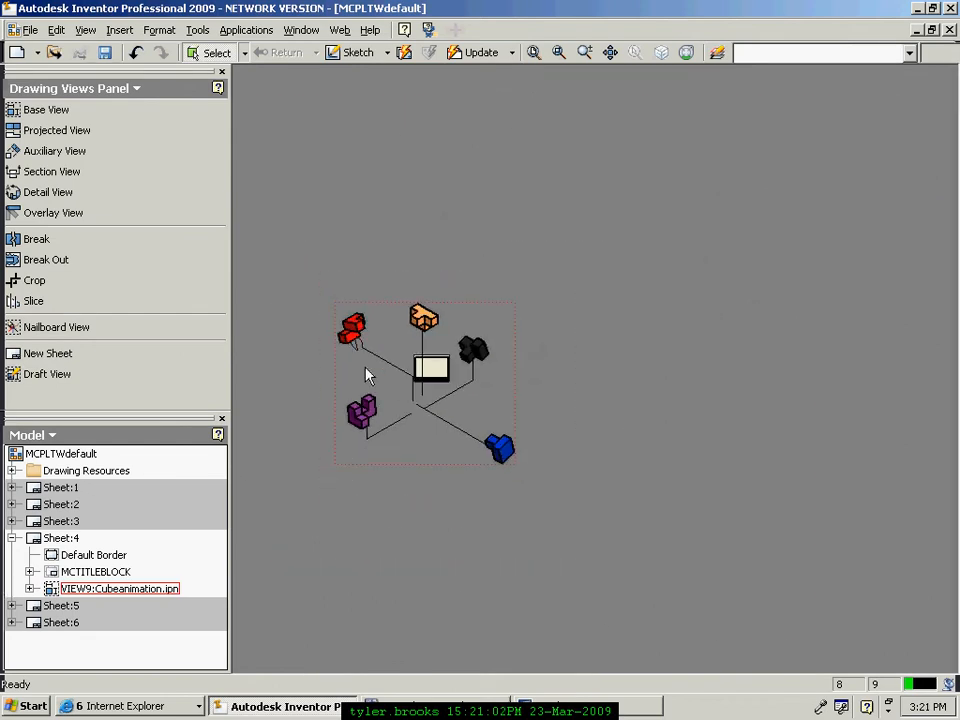
pyautogui.scroll(-4, 366, 374)
pyautogui.scroll(-3, 366, 375)
pyautogui.scroll(3, 366, 375)
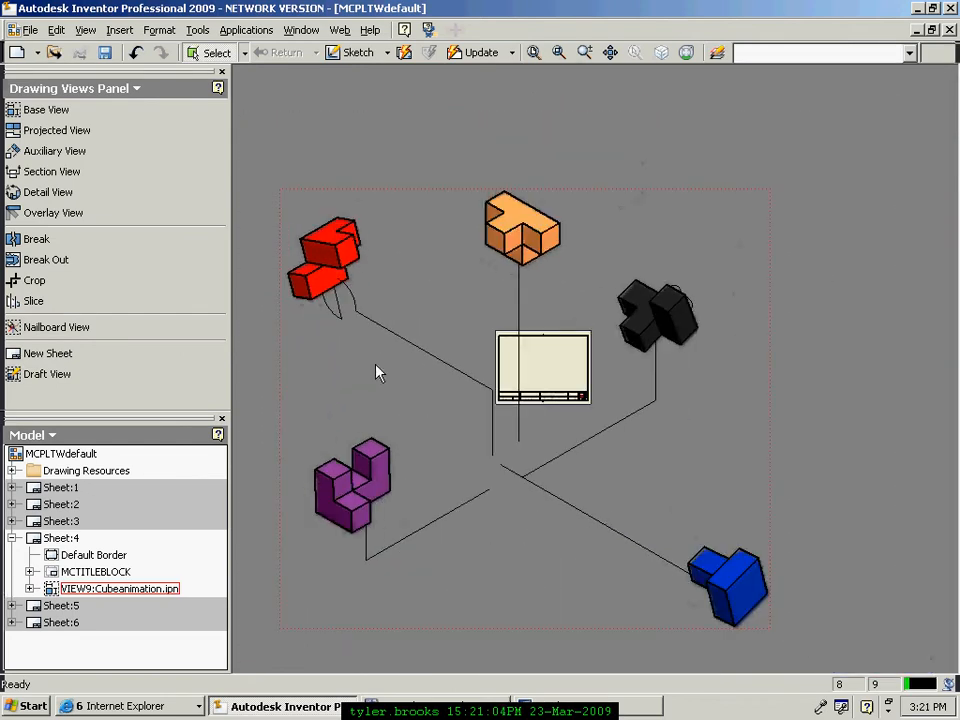
pyautogui.scroll(-2, 534, 404)
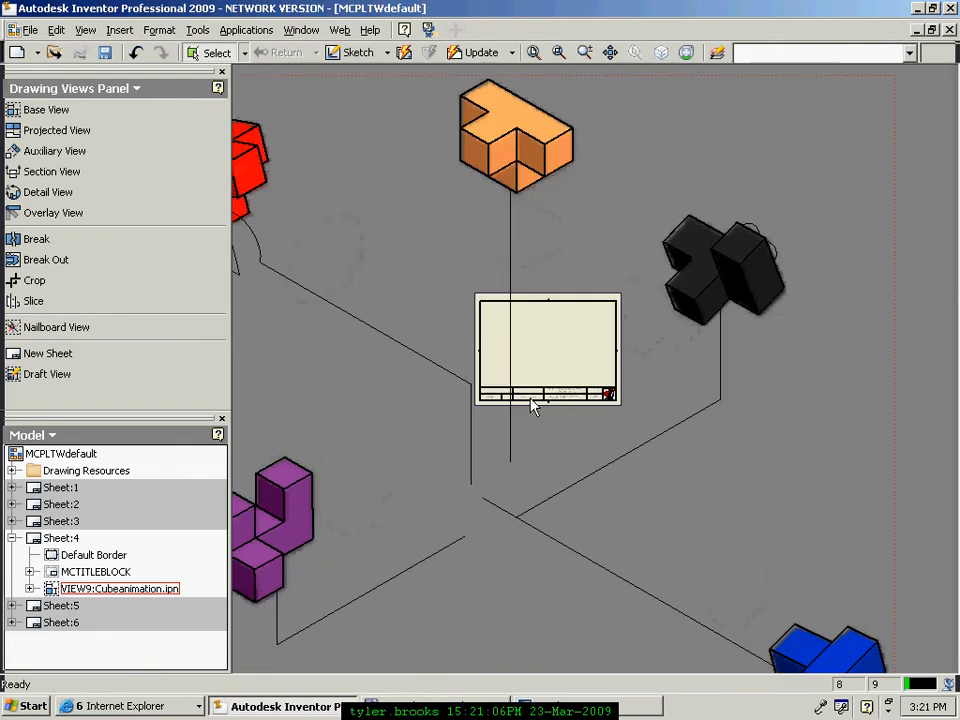
pyautogui.scroll(-3, 645, 345)
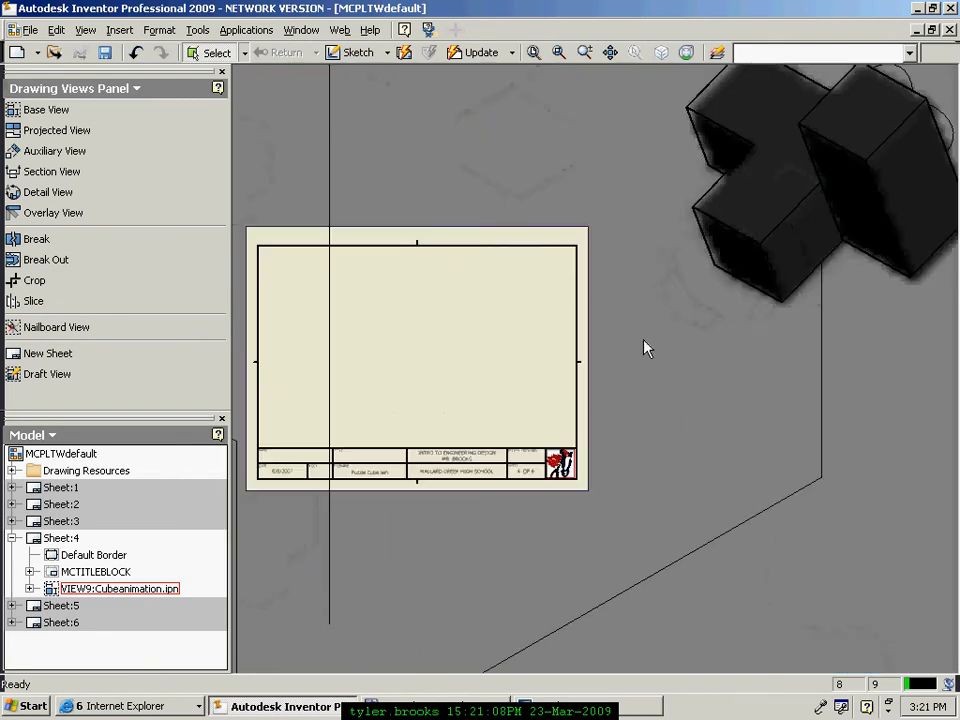
pyautogui.scroll(1, 645, 345)
# Step: Change the exploded view's scale to 1 / 4 and check it
pyautogui.doubleClick(540, 505)
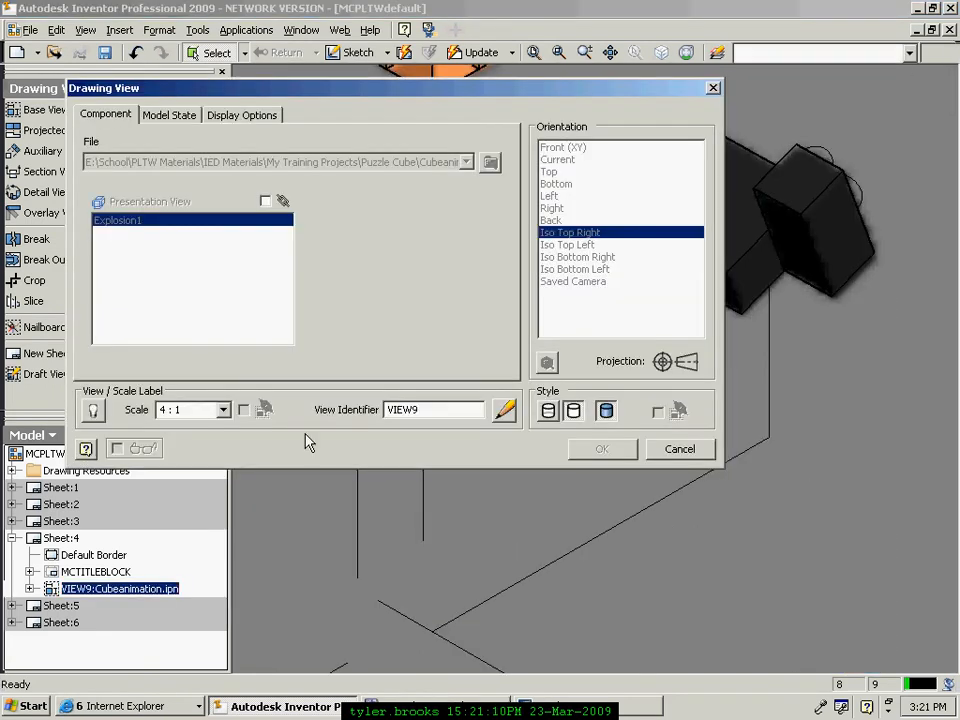
pyautogui.click(223, 410)
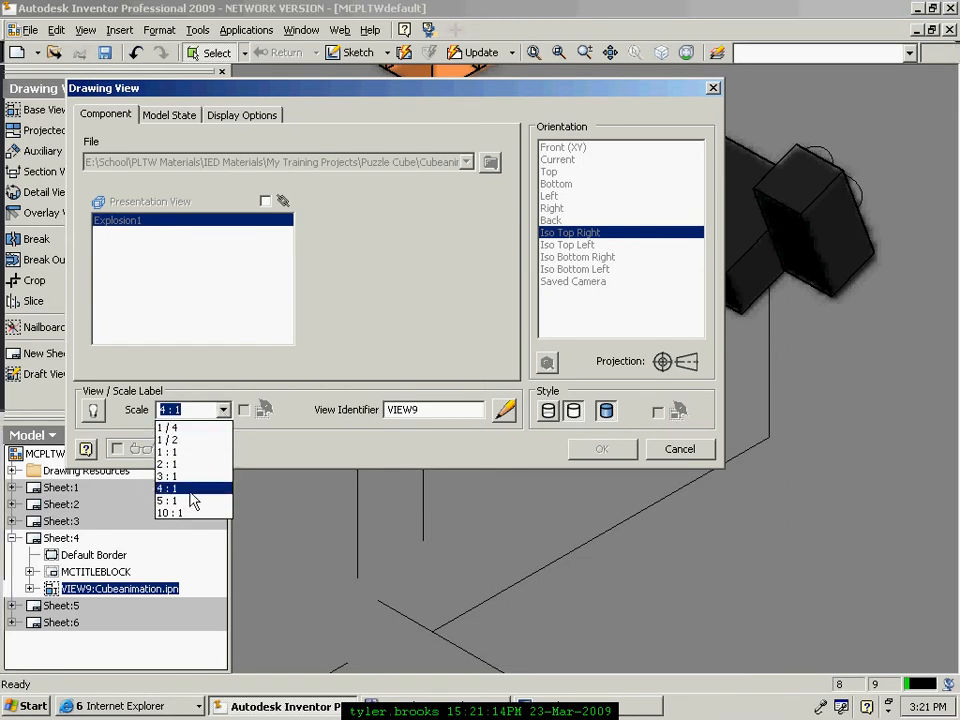
pyautogui.click(167, 427)
pyautogui.click(603, 452)
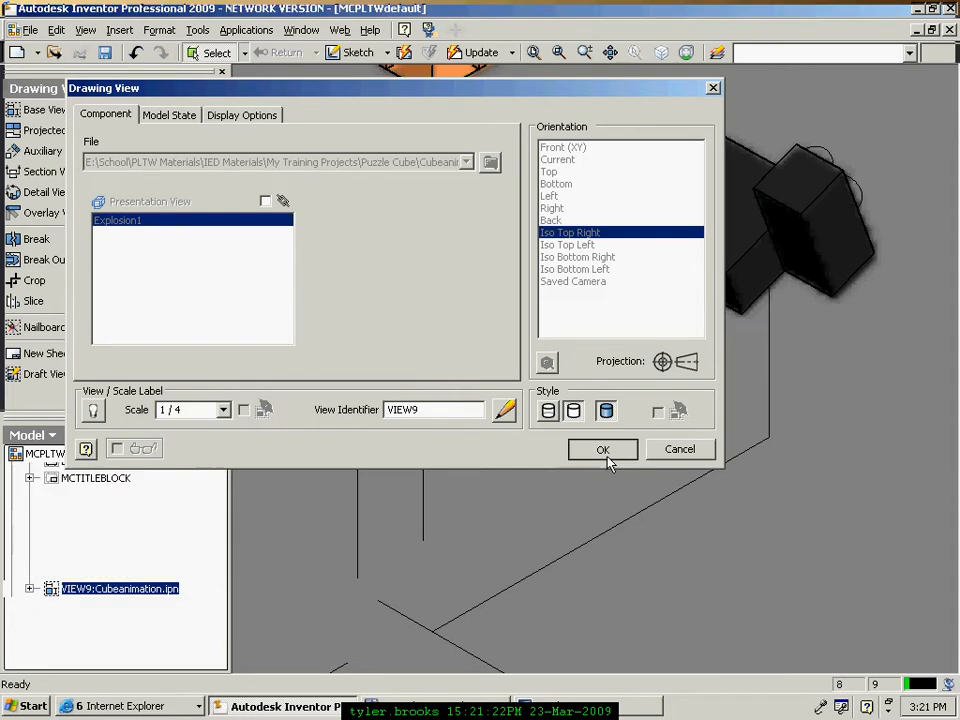
pyautogui.scroll(1, 503, 358)
pyautogui.scroll(-3, 503, 358)
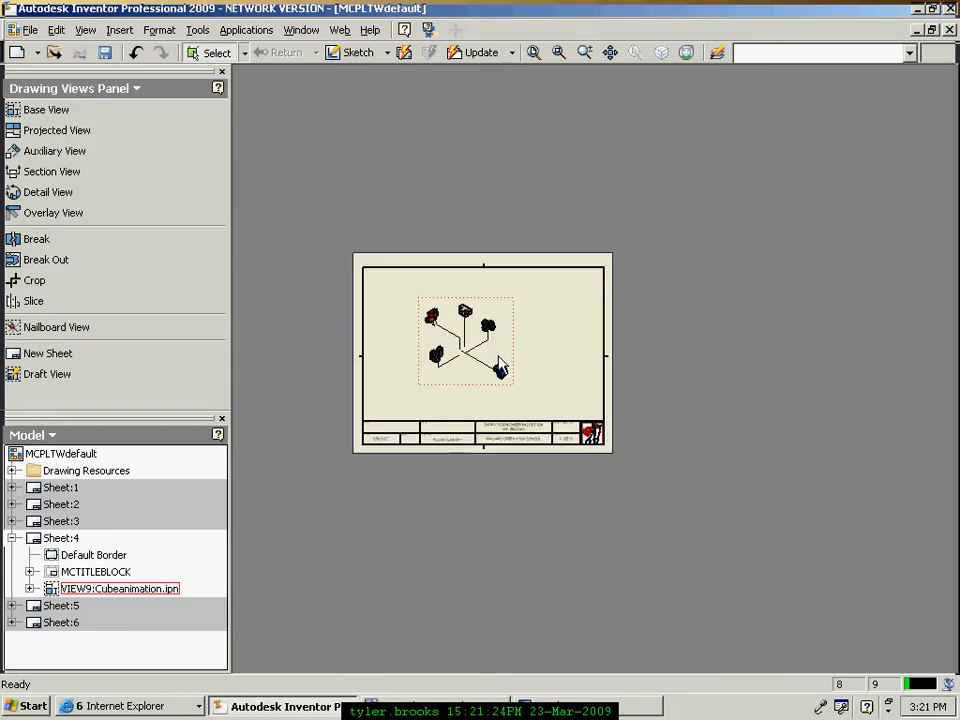
pyautogui.scroll(1, 536, 356)
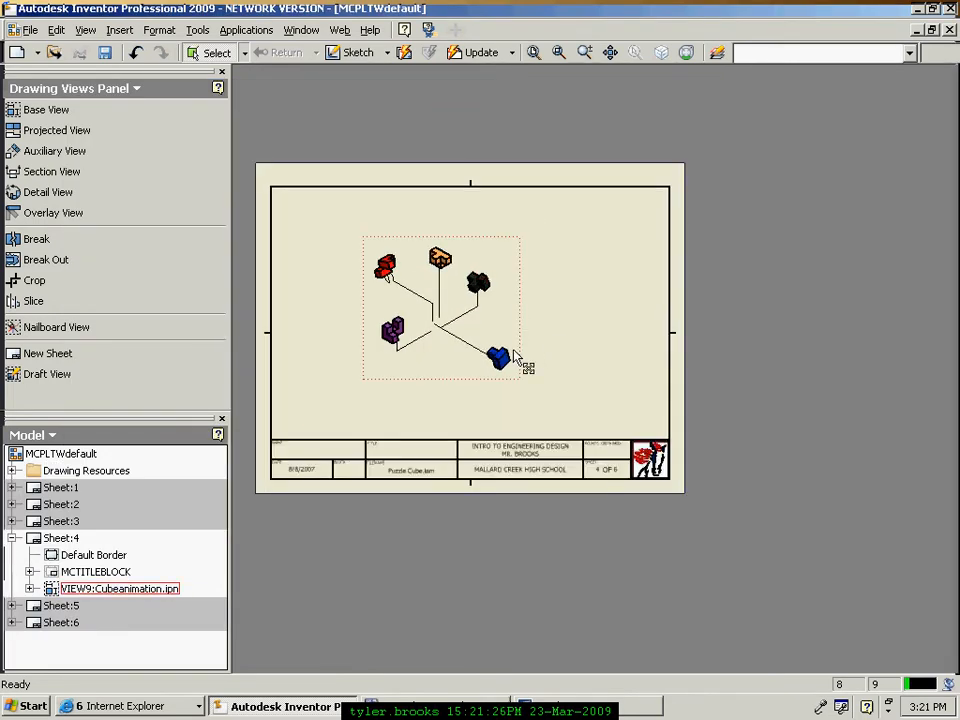
# Step: Set the exploded view's scale to 1 / 2
pyautogui.doubleClick(505, 330)
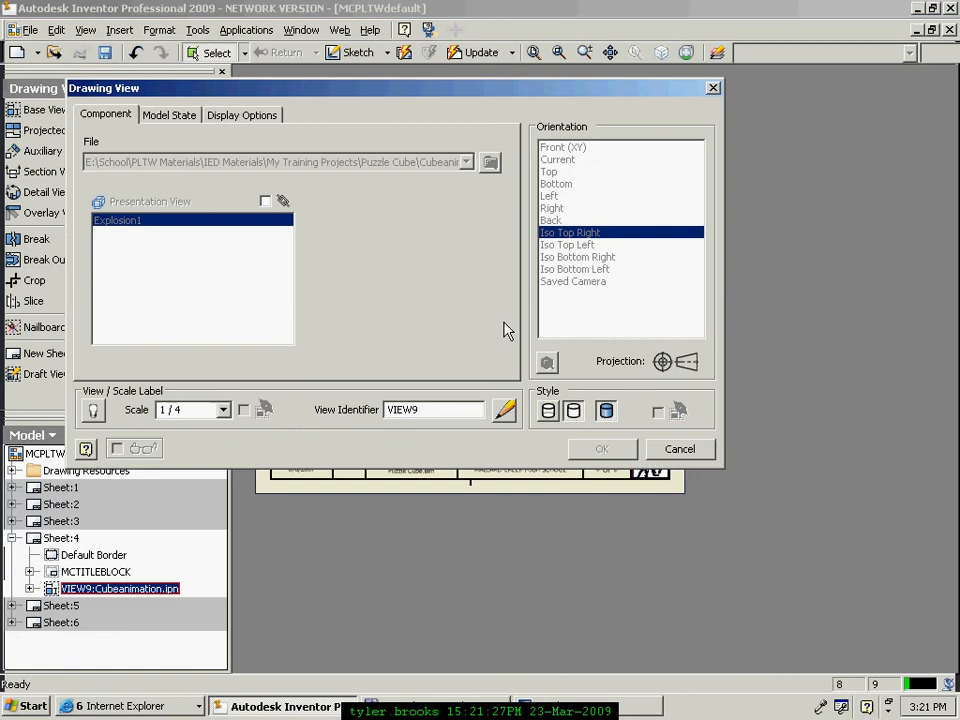
pyautogui.click(224, 410)
pyautogui.click(204, 448)
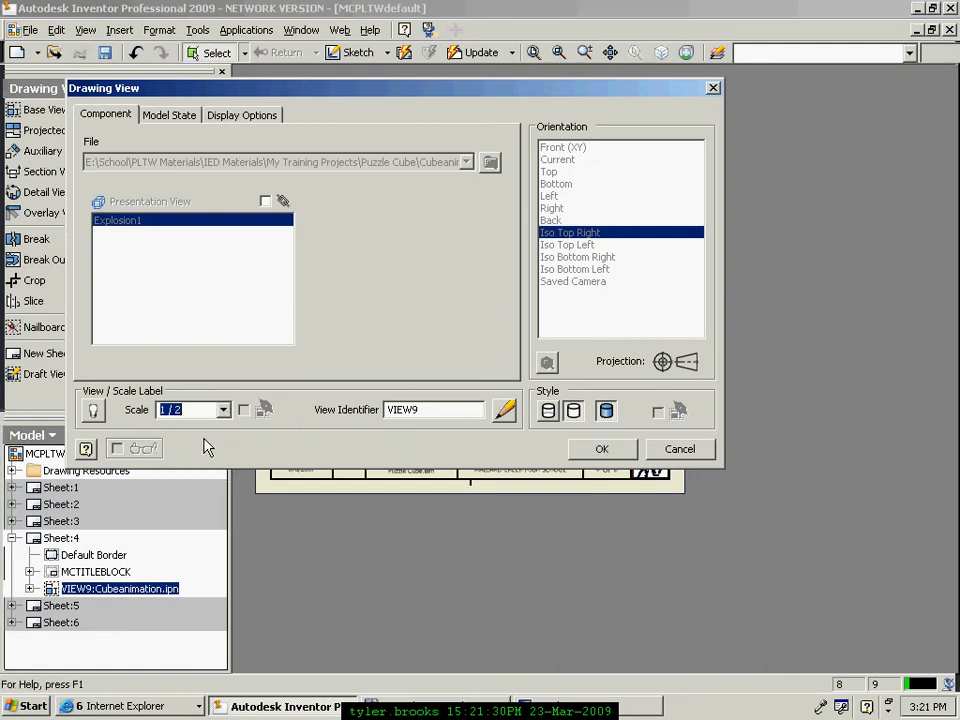
pyautogui.click(604, 448)
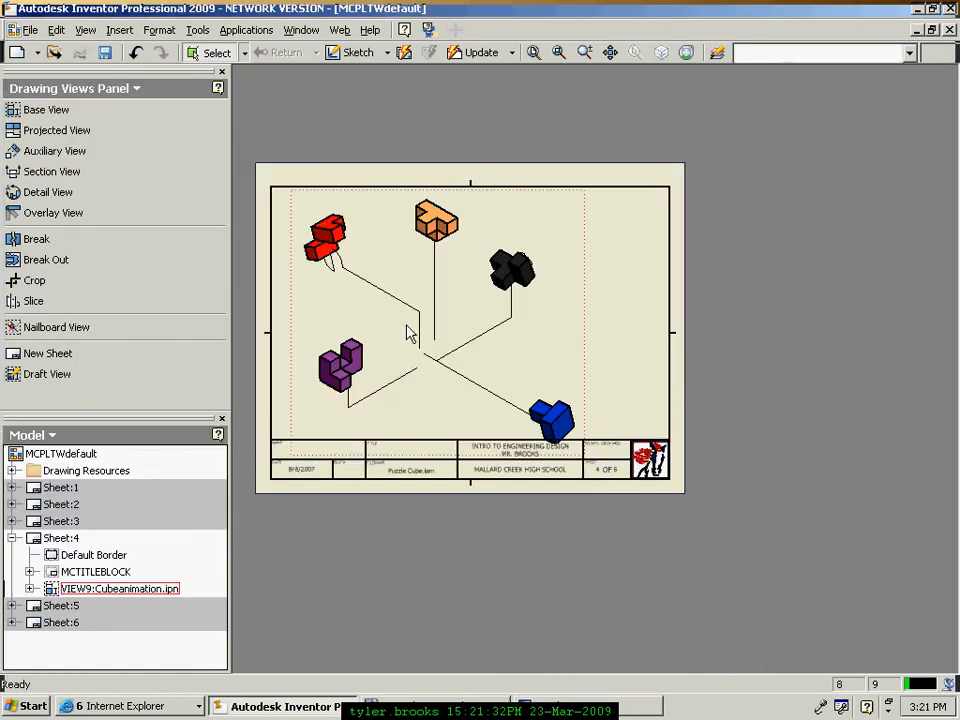
# Step: Nudge the exploded view up and left inside the border and zoom to show the whole sheet
pyautogui.moveTo(583, 341)
pyautogui.mouseDown()
pyautogui.moveTo(572, 323)
pyautogui.moveTo(567, 331)
pyautogui.mouseUp()
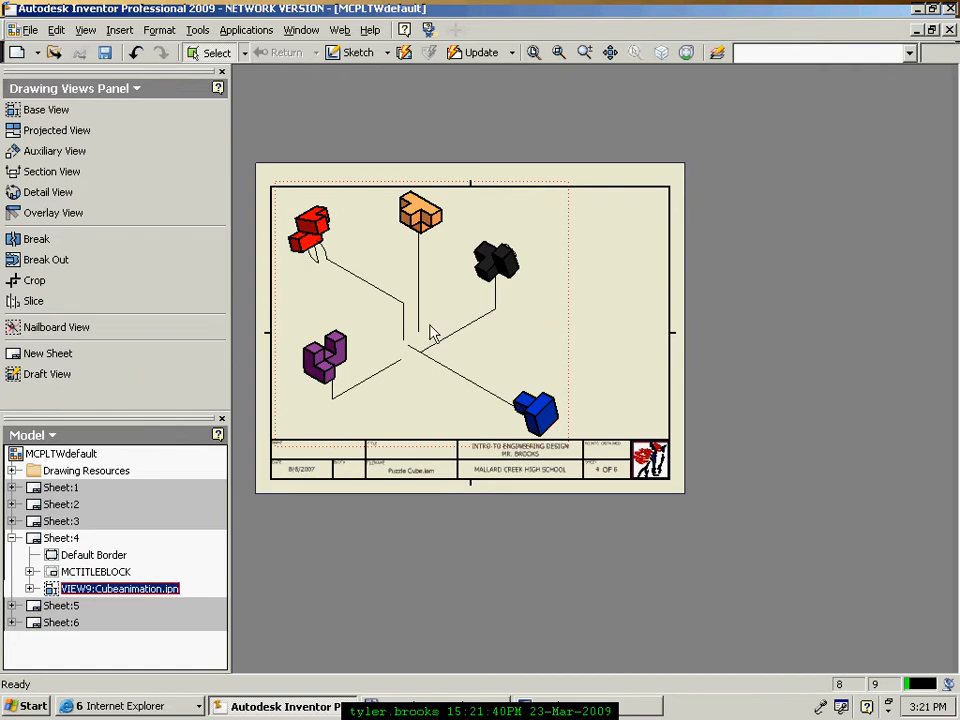
pyautogui.click(533, 53)
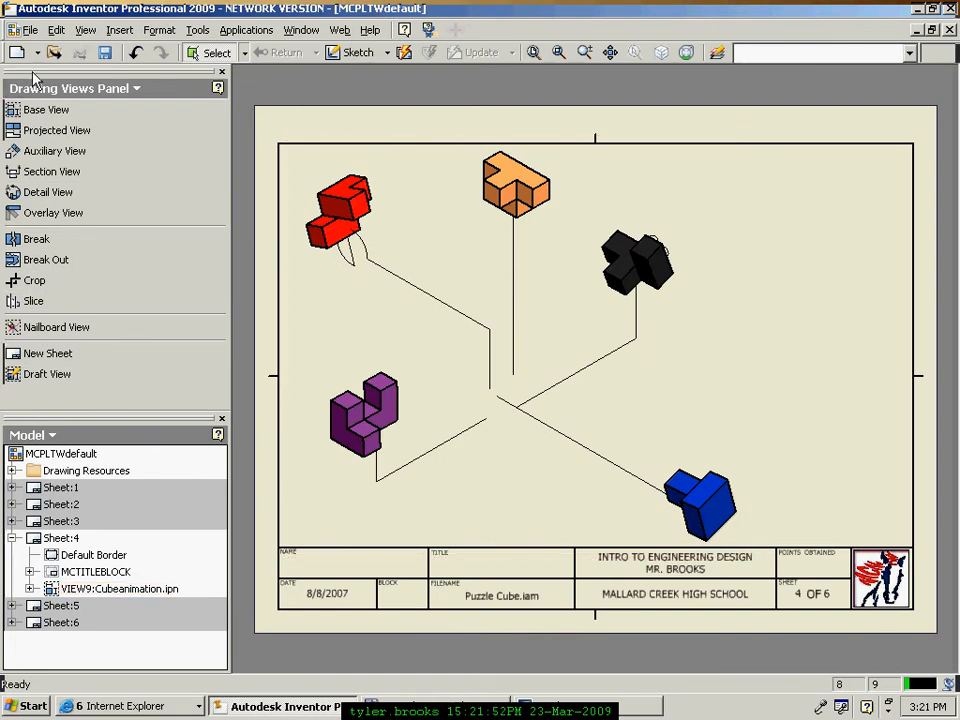
# Step: Switch to the Drawing Annotation Panel and scroll its tools down to Parts List
pyautogui.click(137, 89)
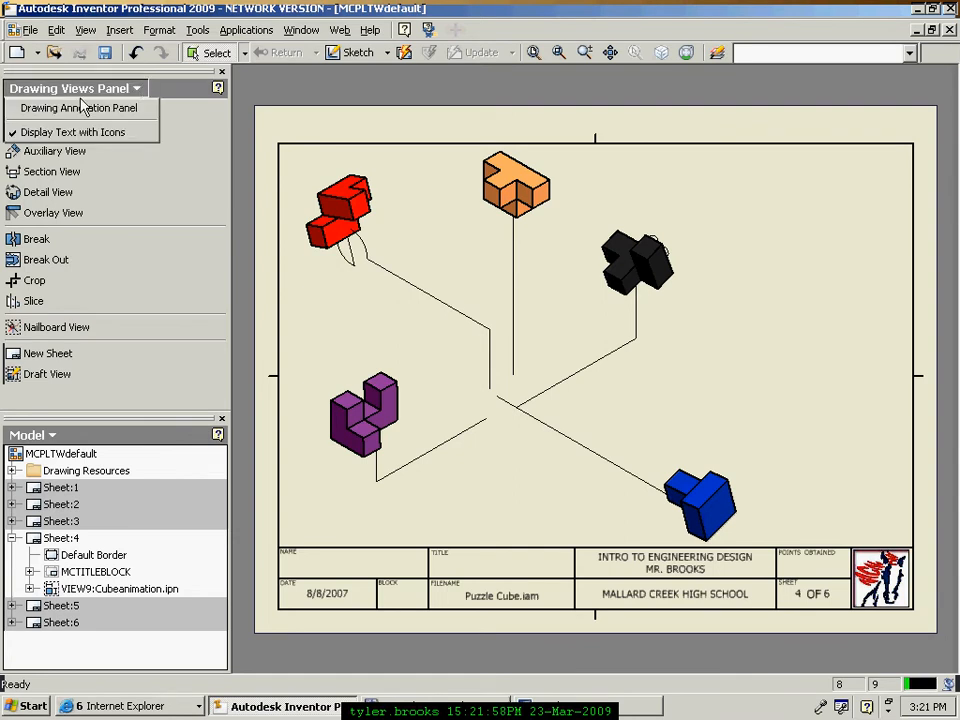
pyautogui.click(129, 119)
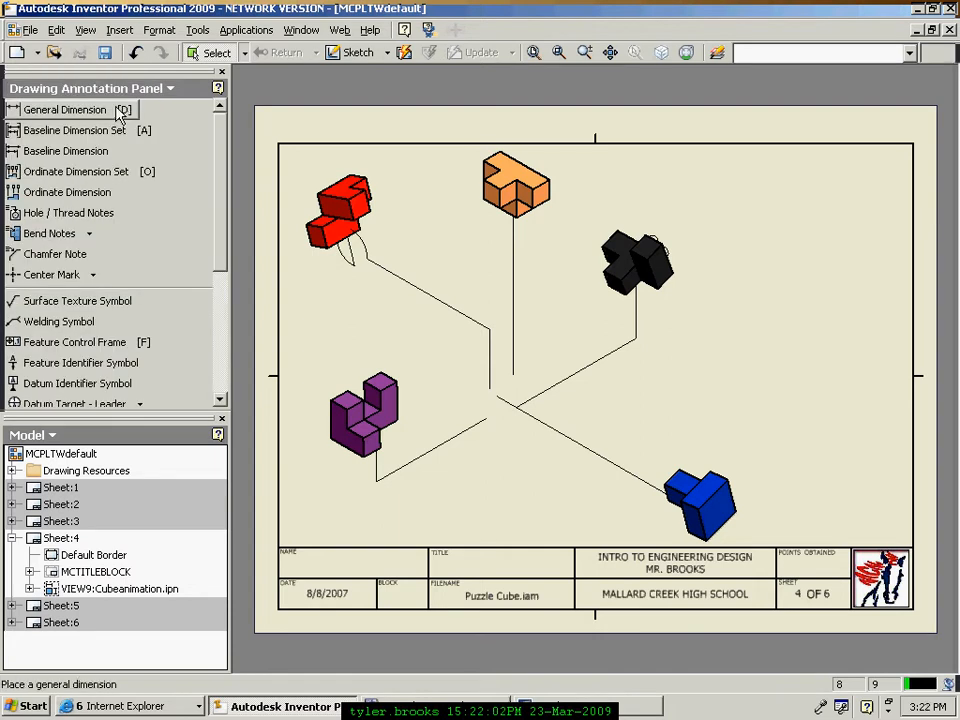
pyautogui.moveTo(219, 257)
pyautogui.mouseDown()
pyautogui.moveTo(217, 345)
pyautogui.moveTo(224, 248)
pyautogui.mouseUp()
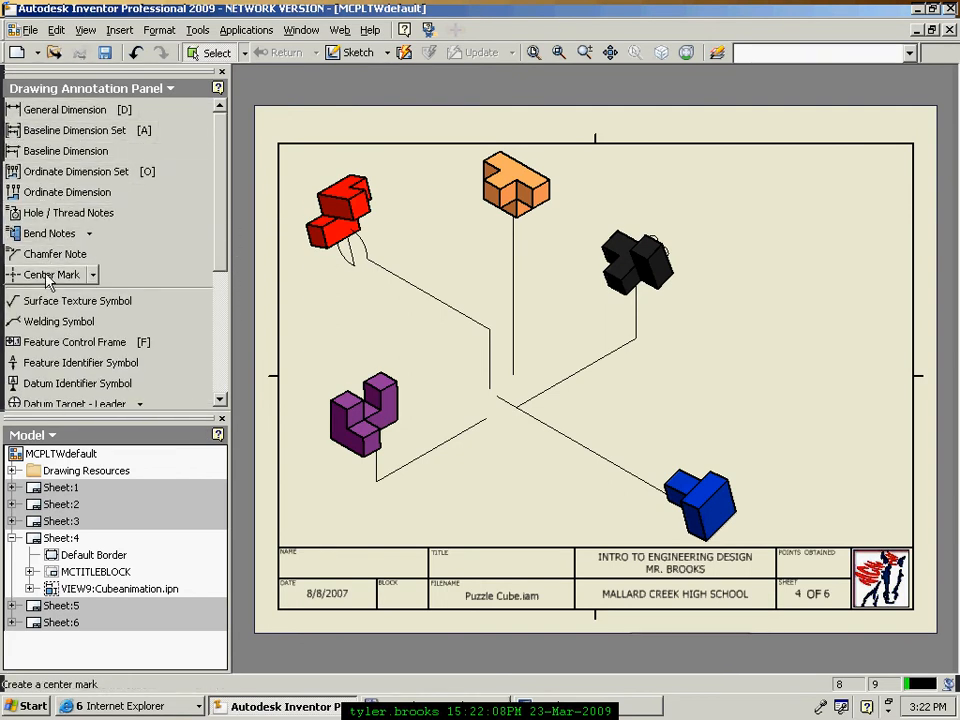
pyautogui.moveTo(225, 248)
pyautogui.mouseDown()
pyautogui.moveTo(216, 294)
pyautogui.moveTo(178, 172)
pyautogui.mouseUp()
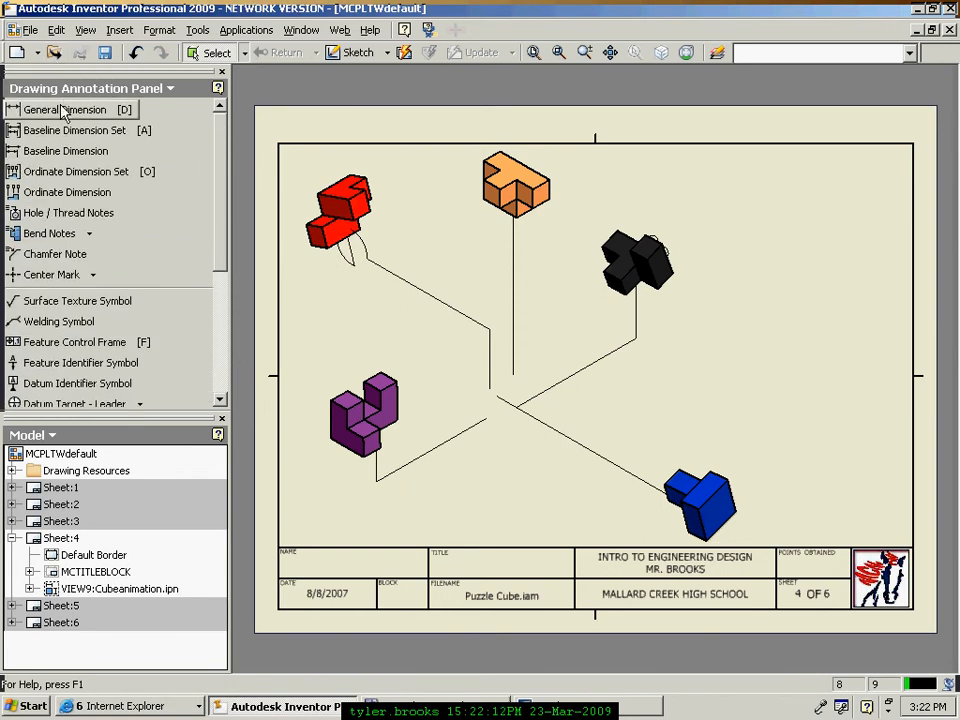
pyautogui.moveTo(214, 222); pyautogui.dragTo(210, 332)
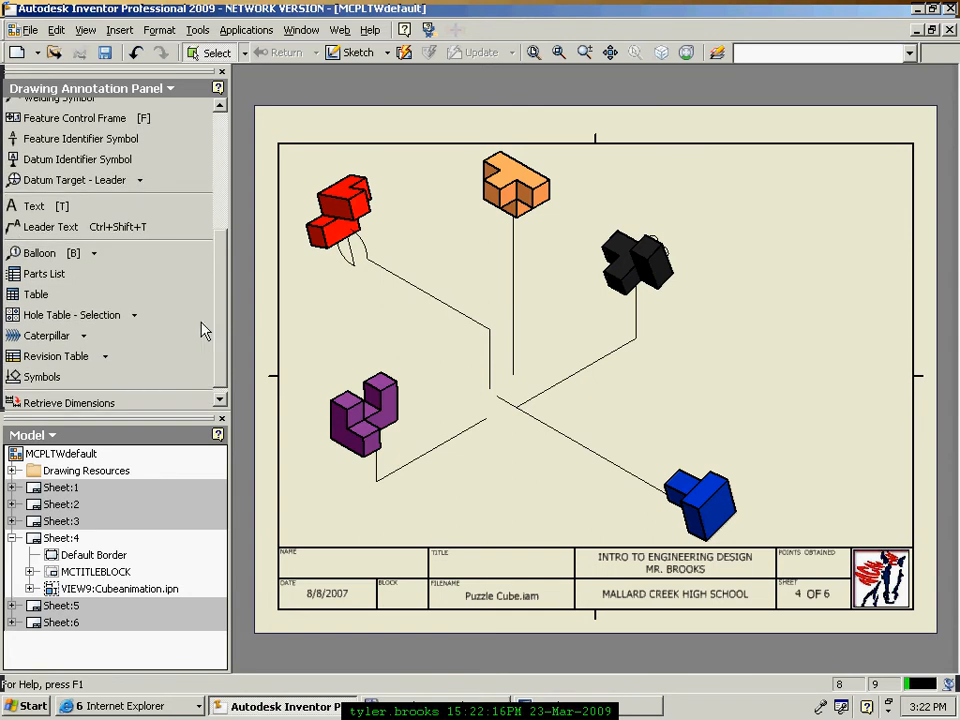
# Step: Create a parts list sourced from Cubeanimation.ipn, accepting the project location warning
pyautogui.click(52, 279)
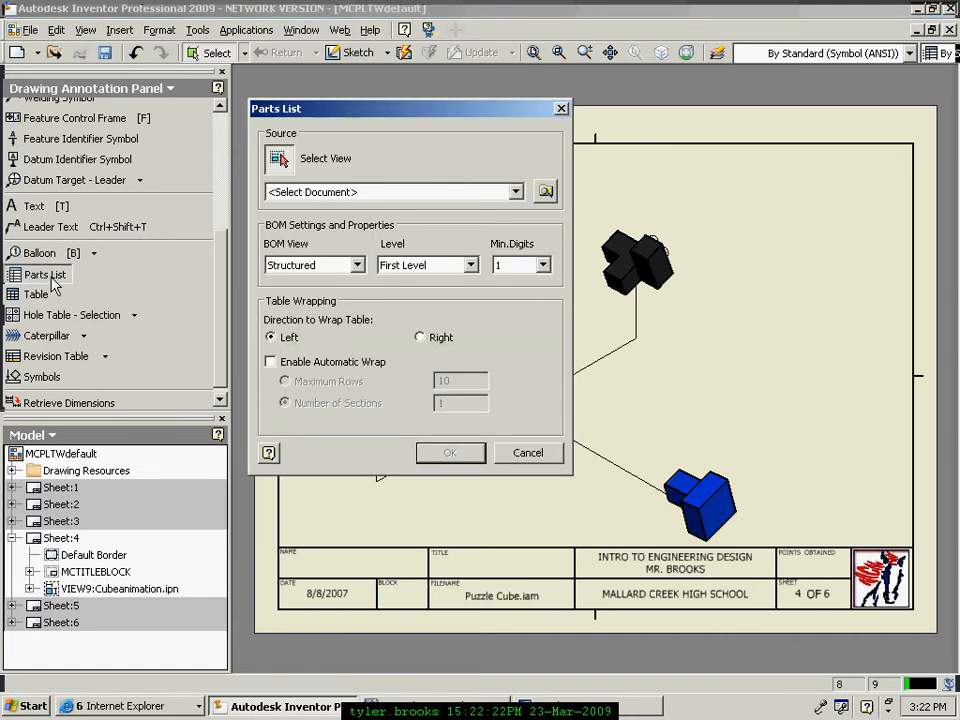
pyautogui.moveTo(392, 117); pyautogui.dragTo(242, 111)
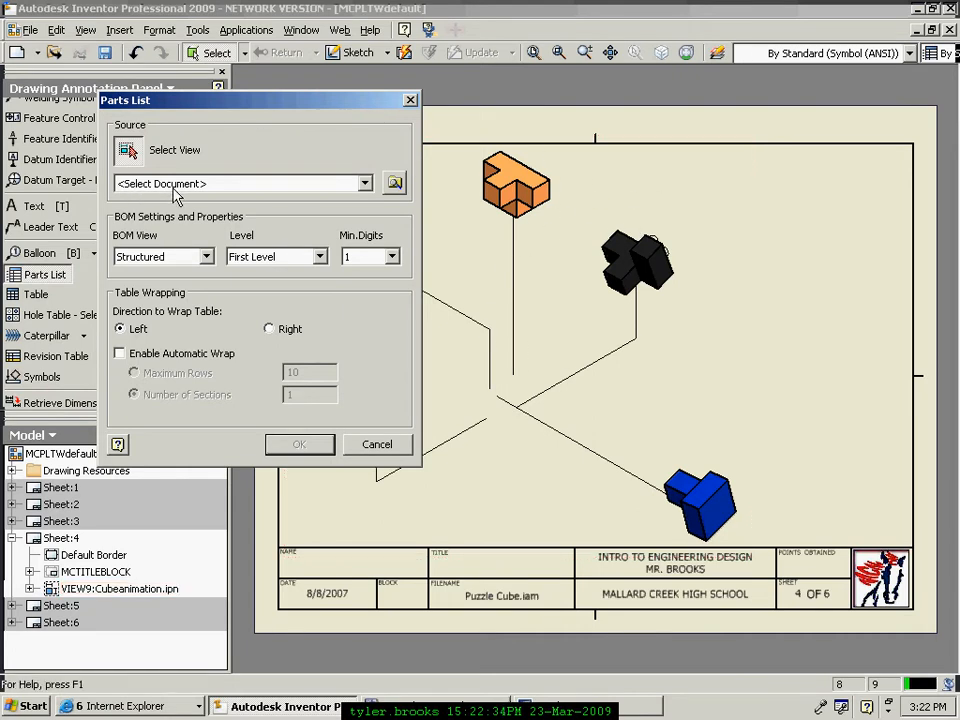
pyautogui.click(395, 184)
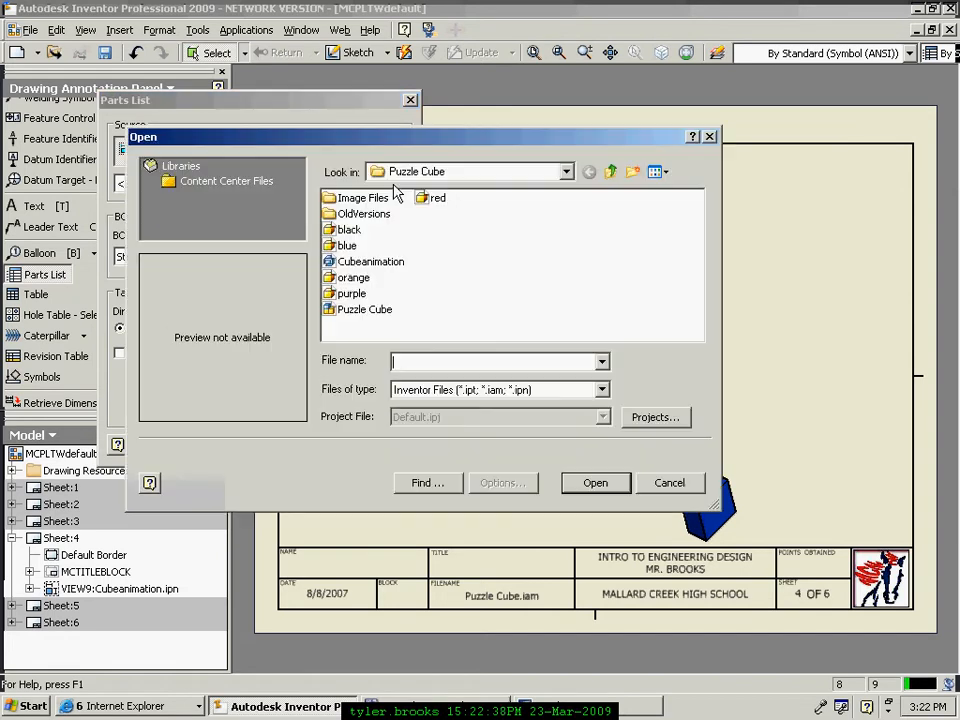
pyautogui.click(363, 262)
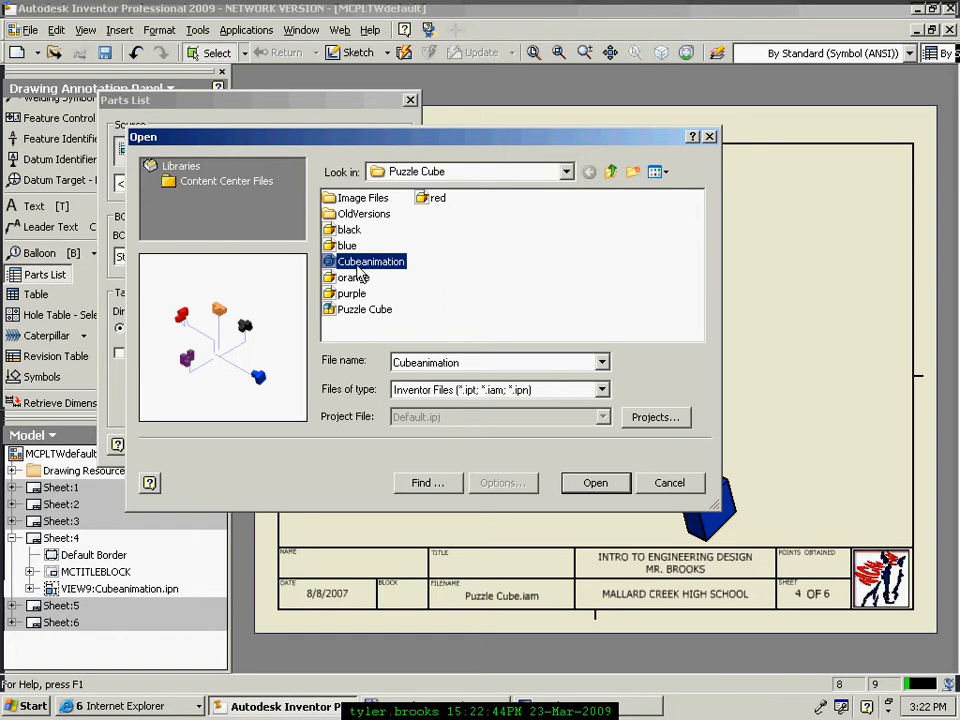
pyautogui.click(596, 483)
pyautogui.click(378, 368)
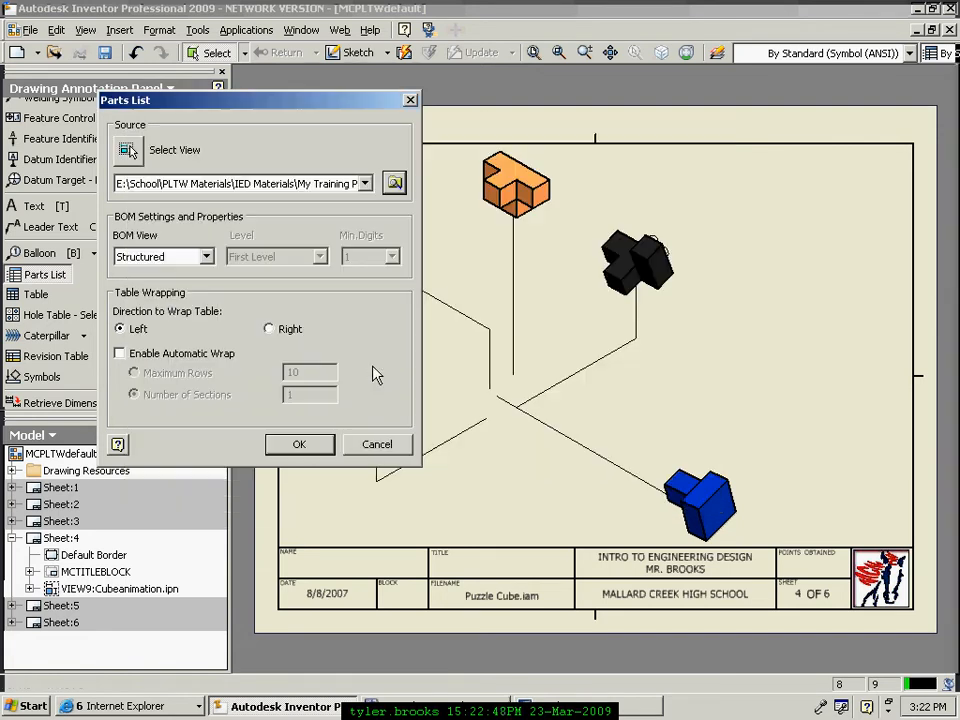
pyautogui.moveTo(322, 112); pyautogui.dragTo(264, 88)
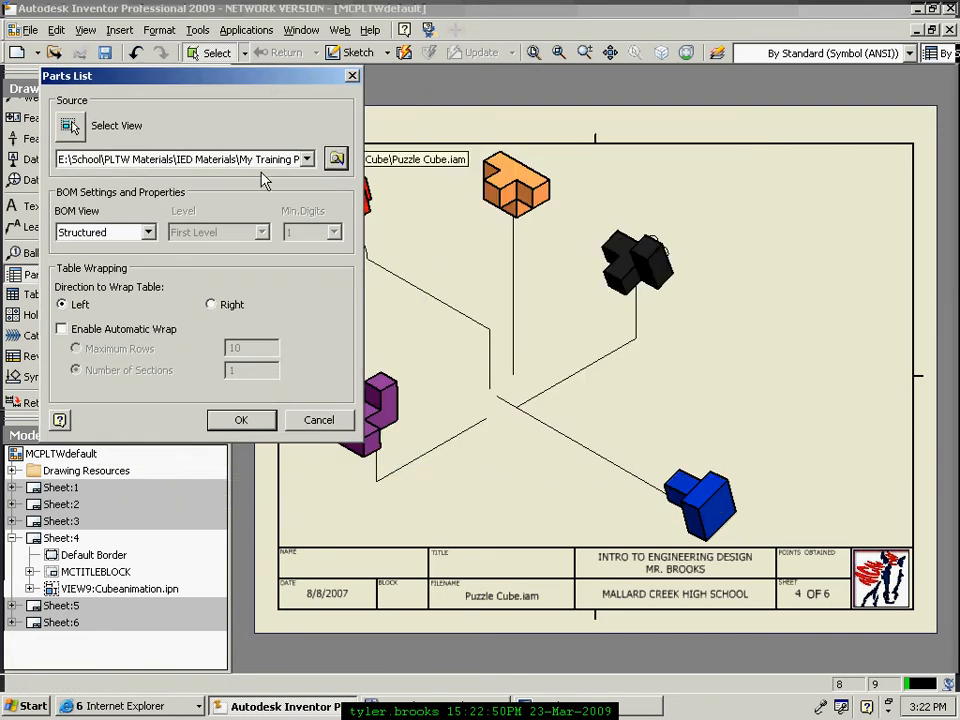
pyautogui.click(237, 421)
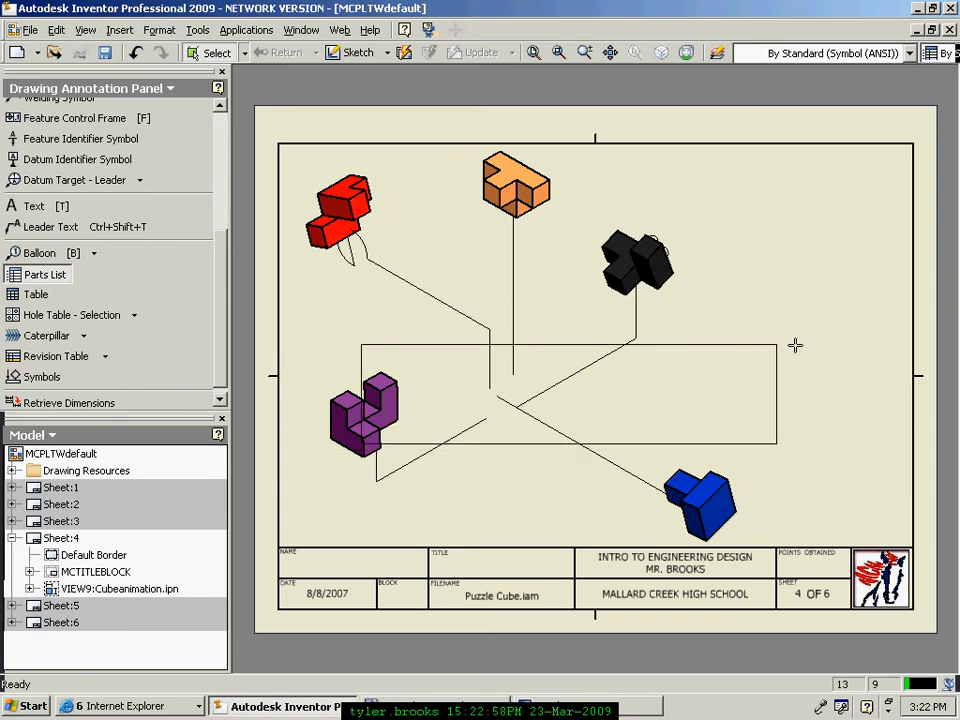
# Step: Drop the five-item parts list table near the sheet centre and select it
pyautogui.click(890, 312)
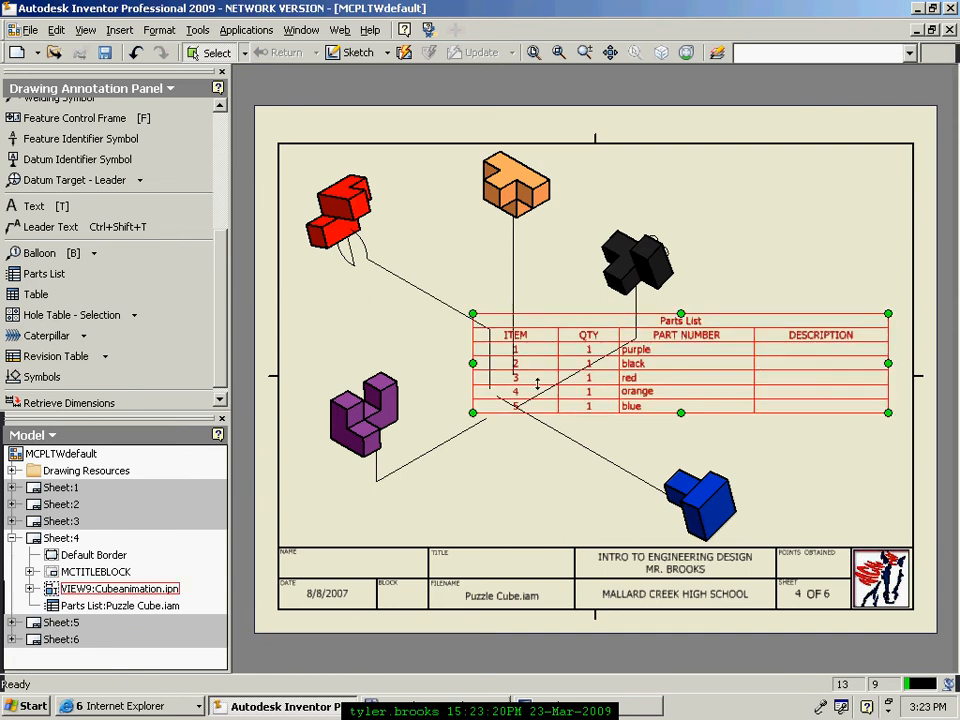
pyautogui.click(548, 330)
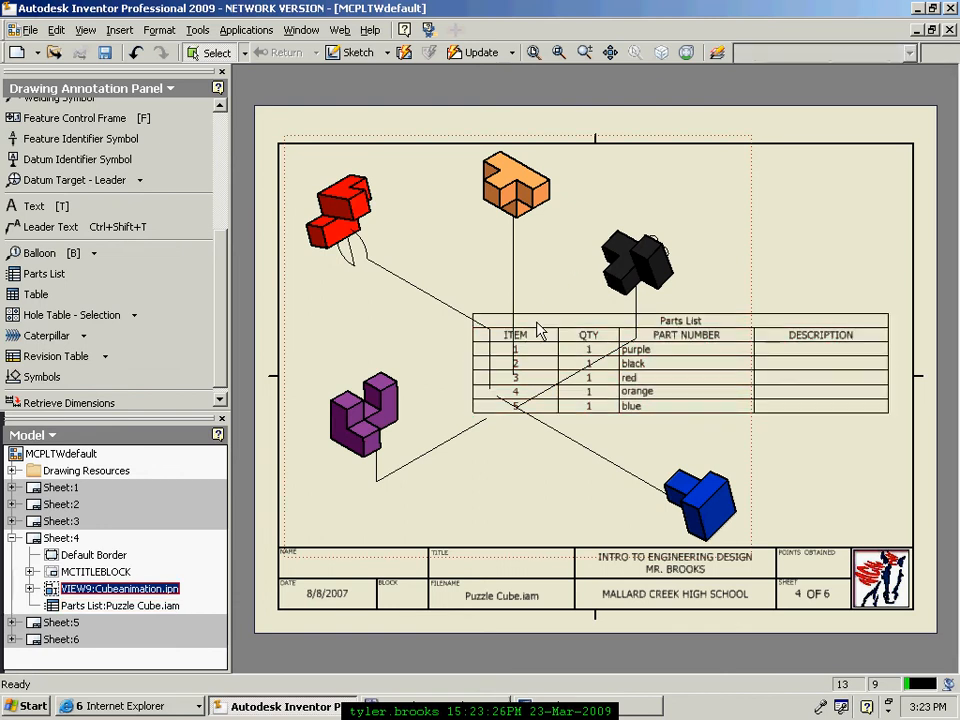
# Step: Narrow the parts list by pulling its left edge inward
pyautogui.click(882, 377)
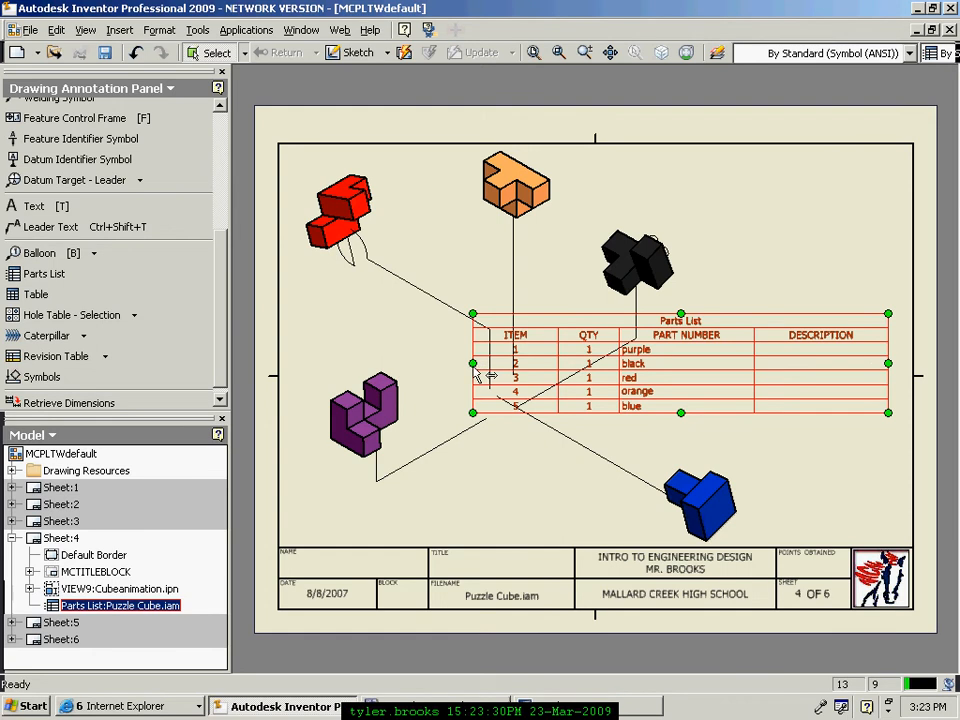
pyautogui.moveTo(473, 366); pyautogui.dragTo(795, 452)
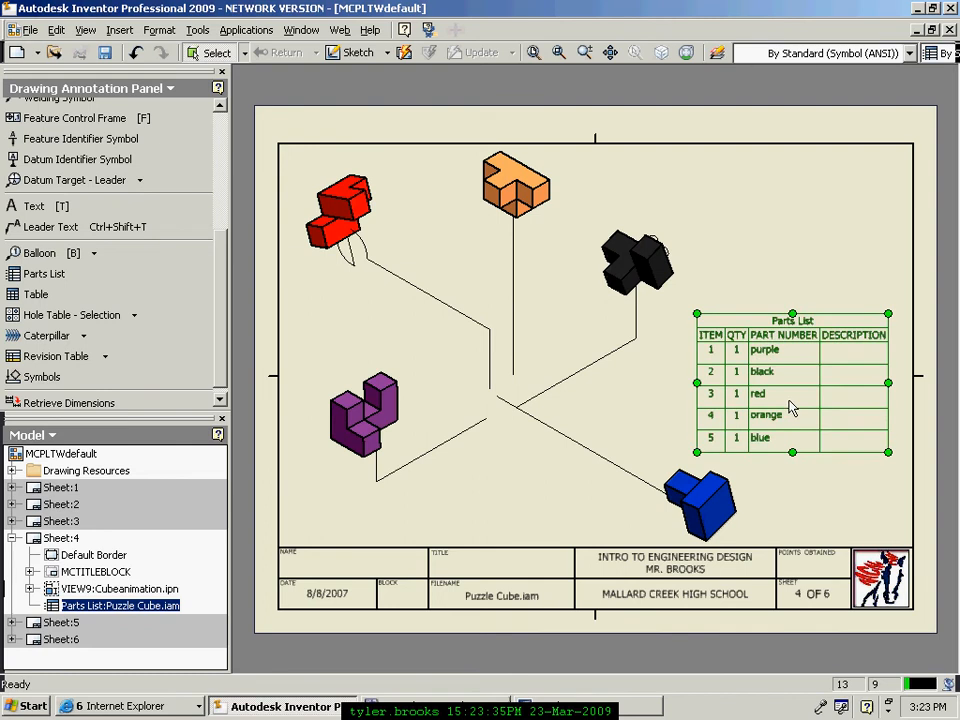
pyautogui.click(836, 306)
pyautogui.click(840, 320)
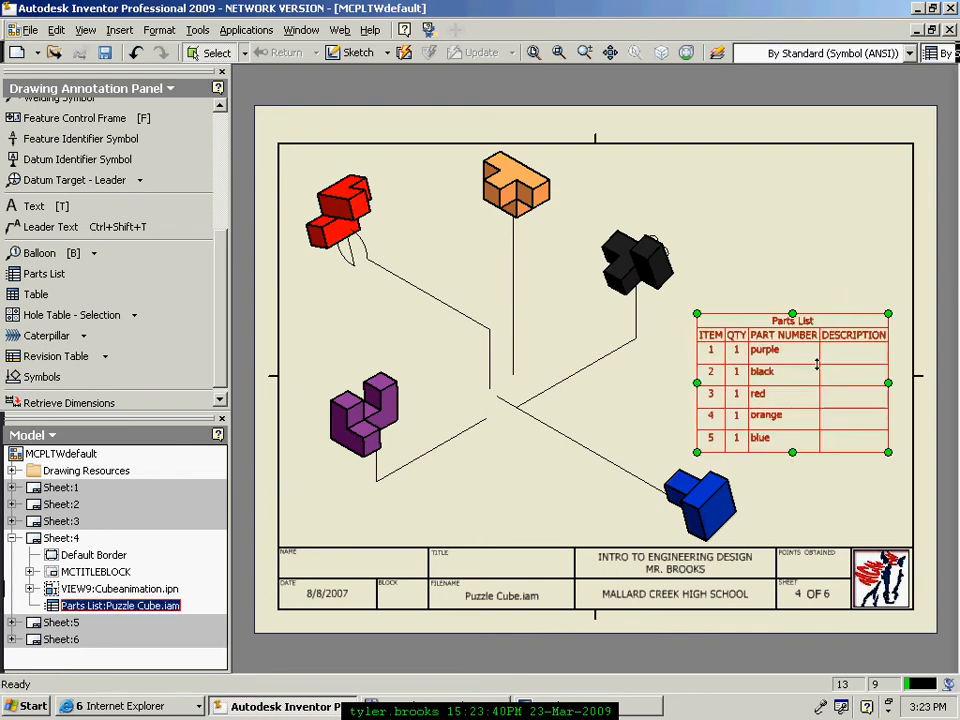
pyautogui.click(820, 264)
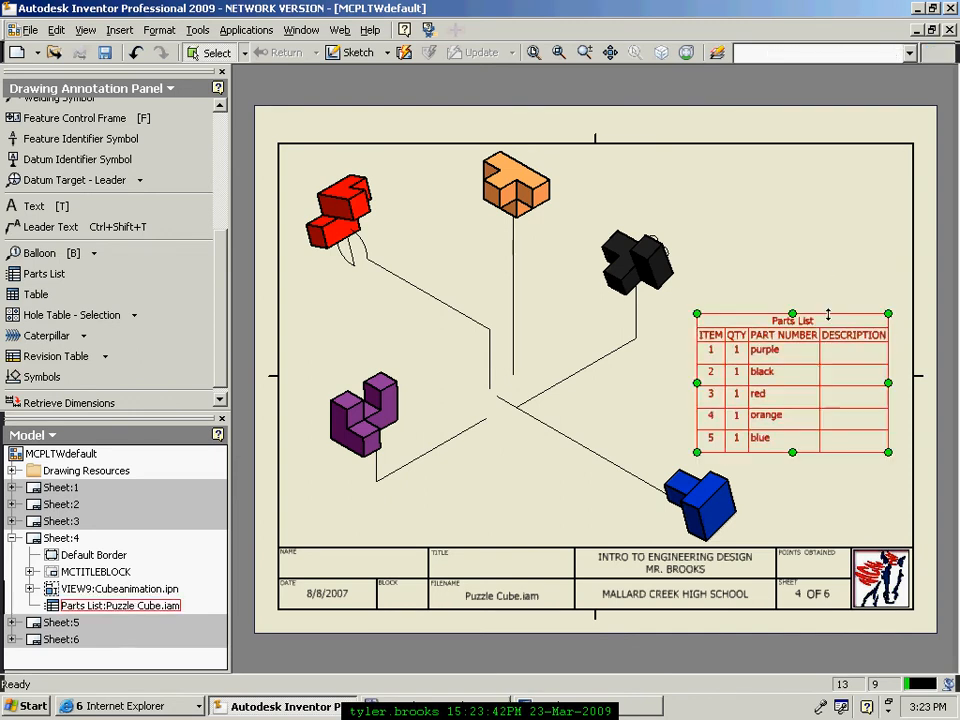
pyautogui.click(828, 333)
pyautogui.click(801, 268)
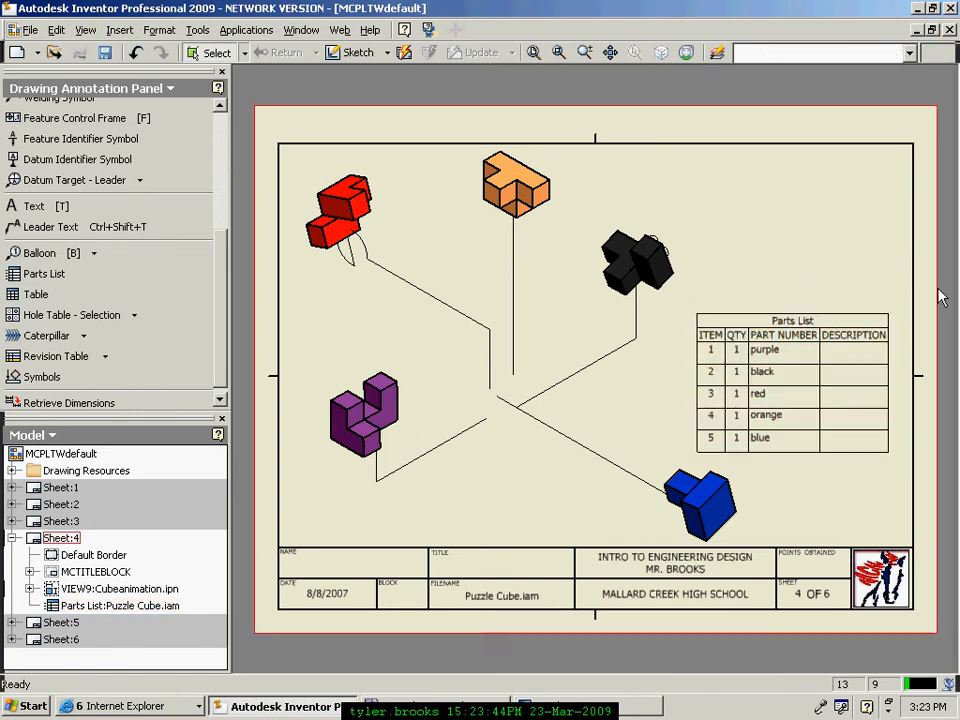
pyautogui.click(748, 300)
pyautogui.click(795, 318)
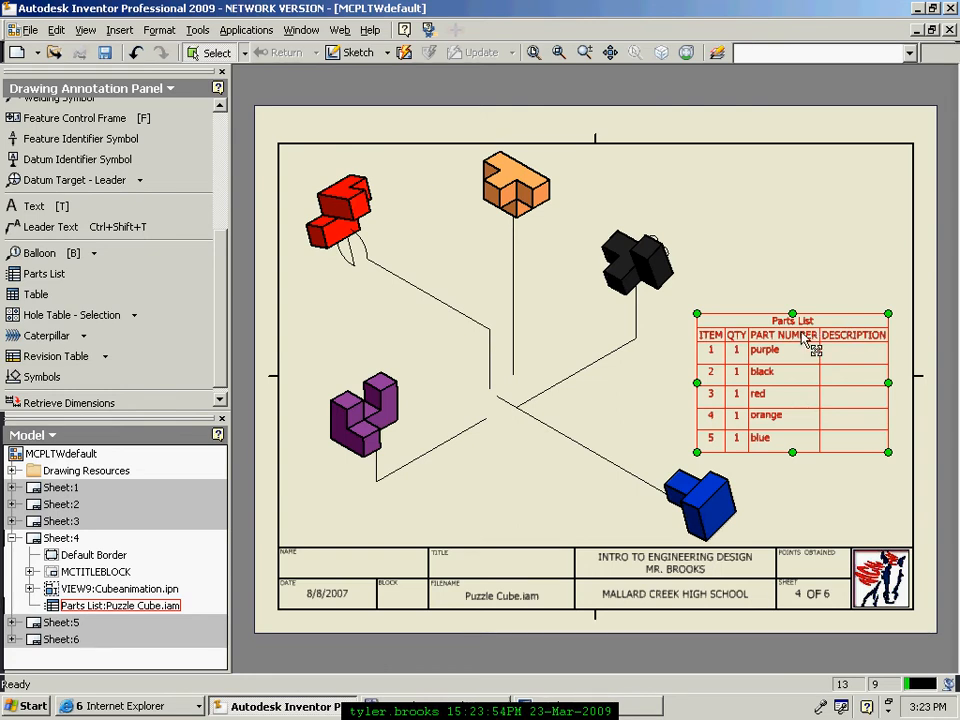
# Step: Move the parts list into the top-right corner inside the sheet border
pyautogui.moveTo(798, 336); pyautogui.dragTo(831, 172)
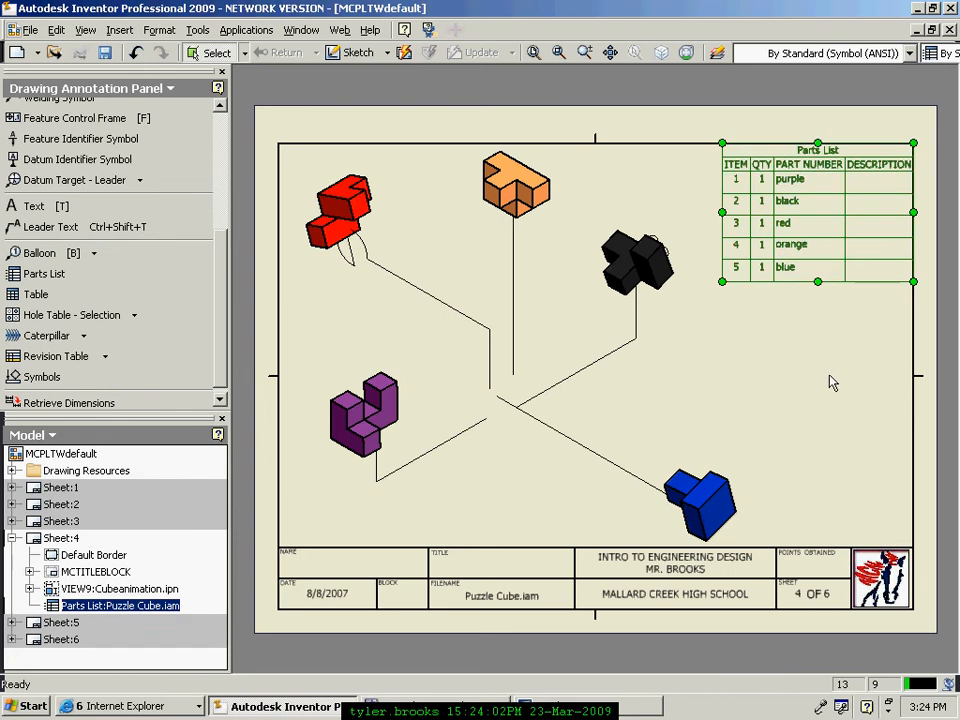
pyautogui.click(786, 343)
pyautogui.click(851, 257)
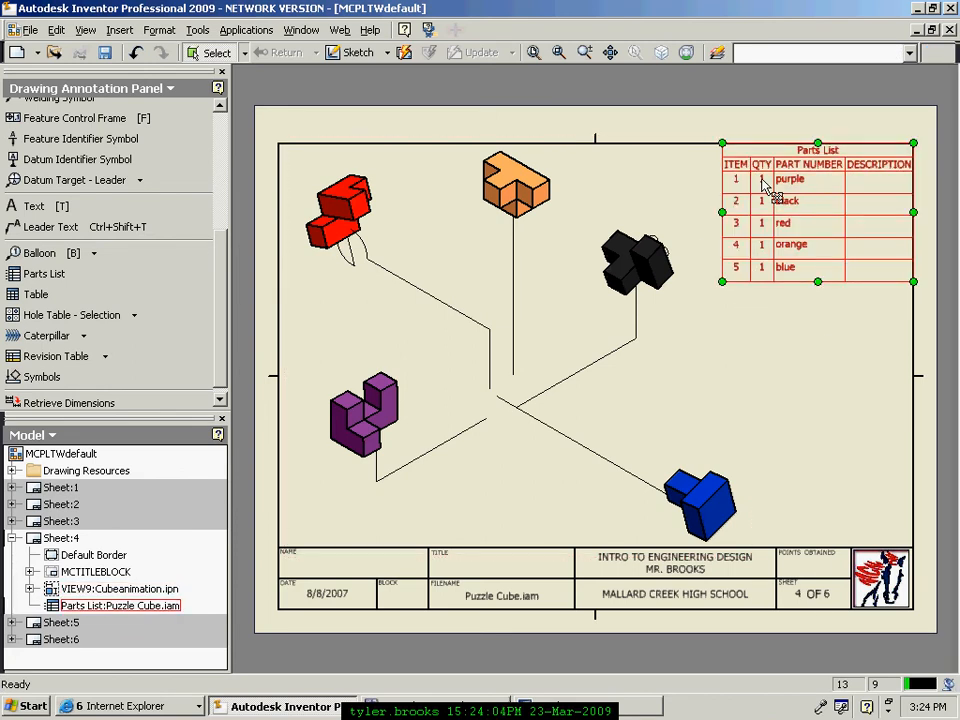
pyautogui.click(853, 332)
pyautogui.click(770, 143)
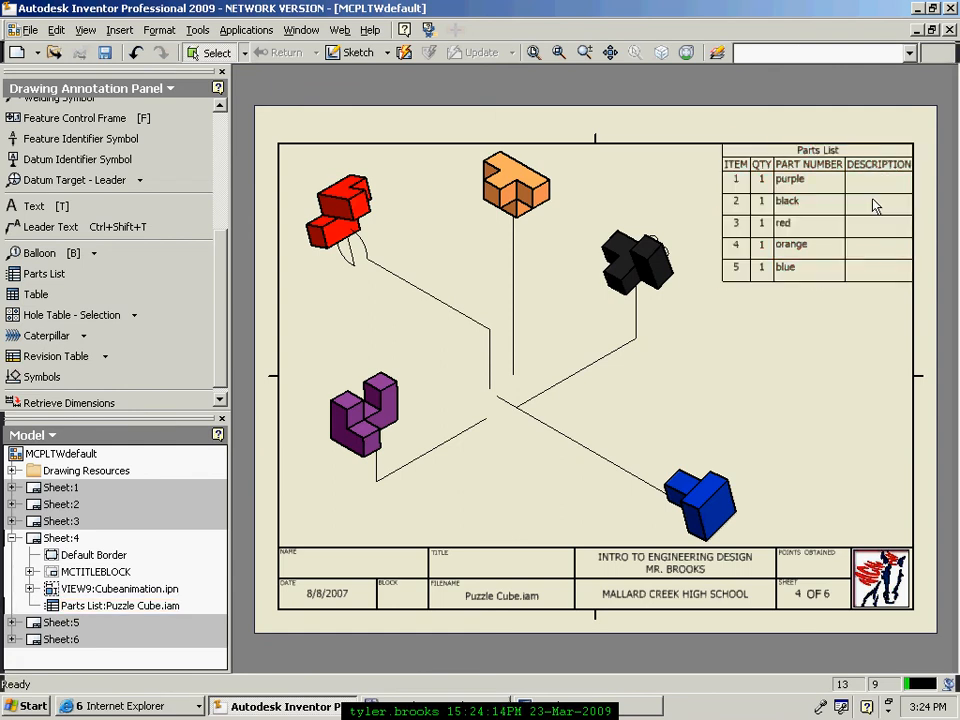
# Step: Open the parts list editor, shift it down-right, and bring up the Column Chooser
pyautogui.doubleClick(797, 172)
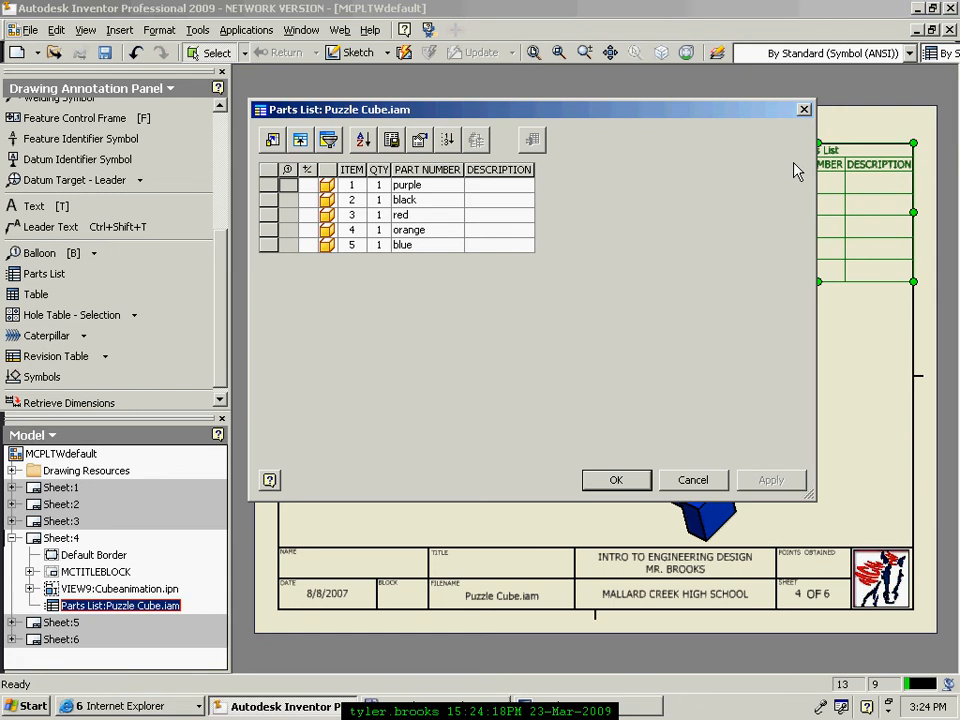
pyautogui.moveTo(738, 115); pyautogui.dragTo(769, 167)
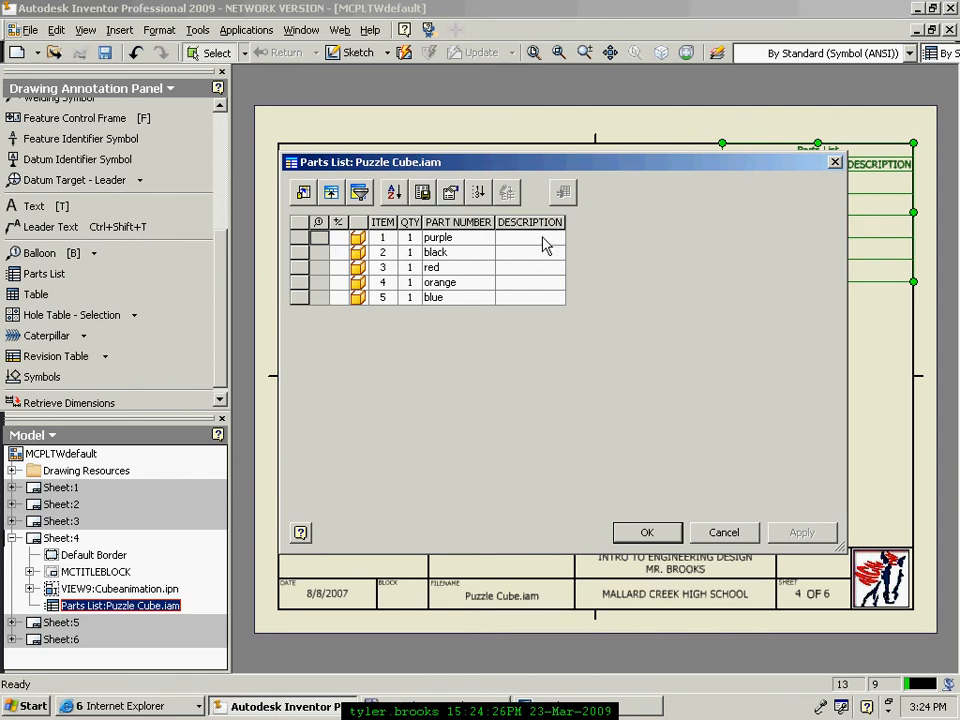
pyautogui.click(304, 192)
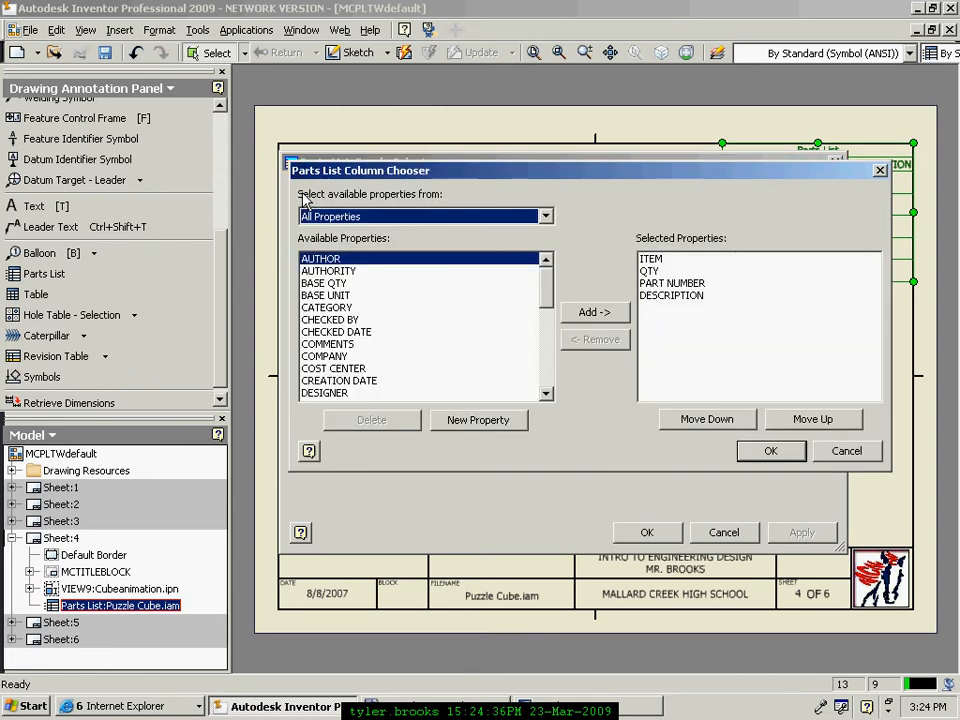
# Step: Remove the DESCRIPTION column in the Parts List Column Chooser
pyautogui.moveTo(366, 178); pyautogui.dragTo(348, 204)
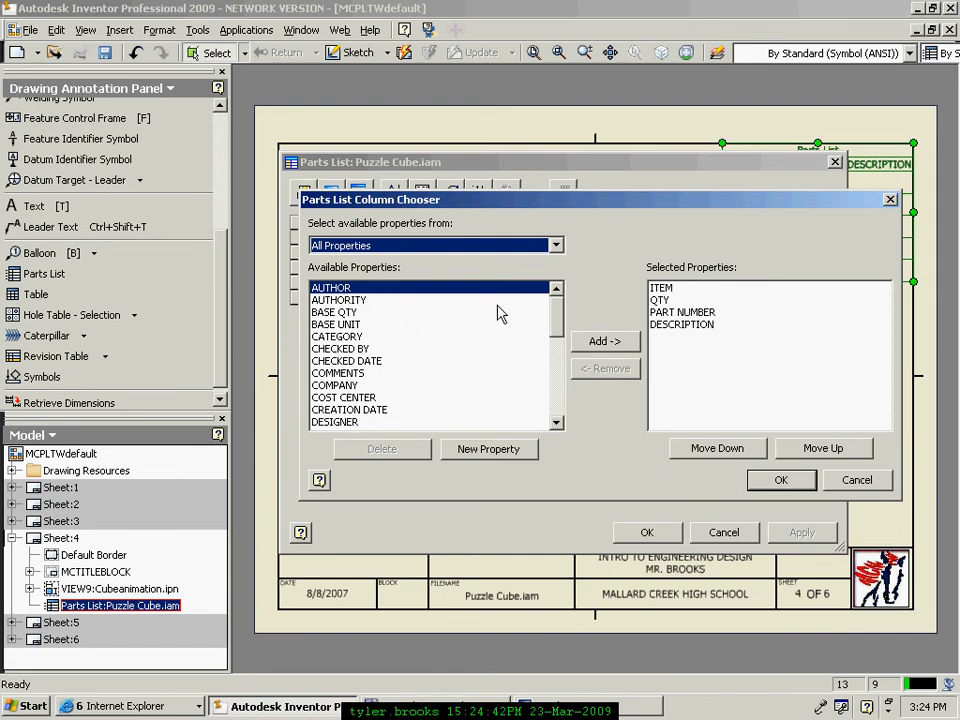
pyautogui.moveTo(560, 314); pyautogui.dragTo(560, 396)
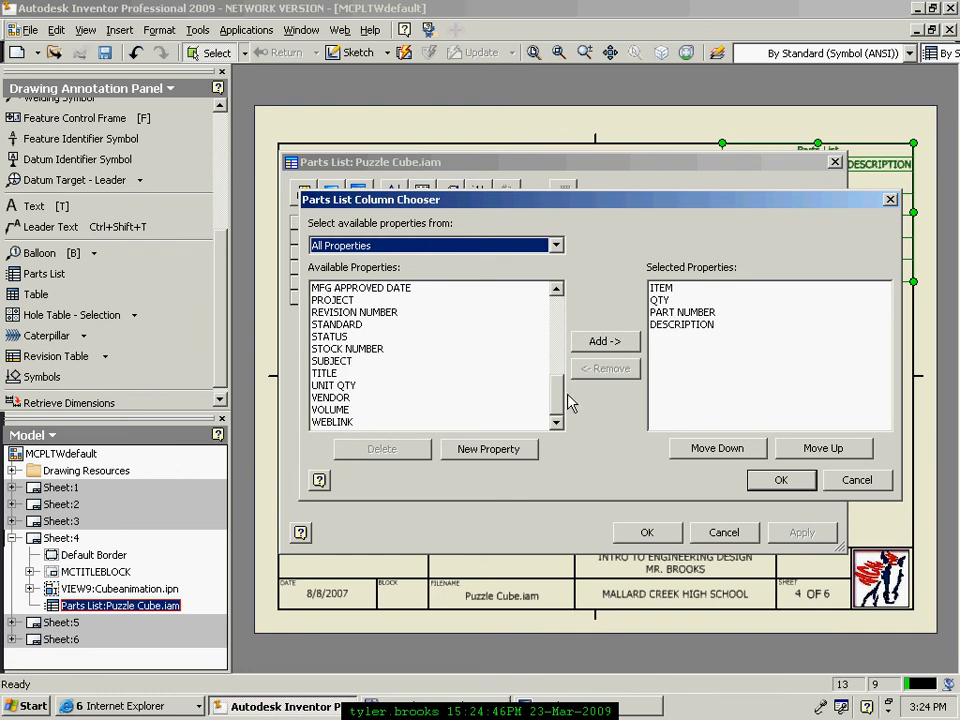
pyautogui.moveTo(560, 403); pyautogui.dragTo(553, 308)
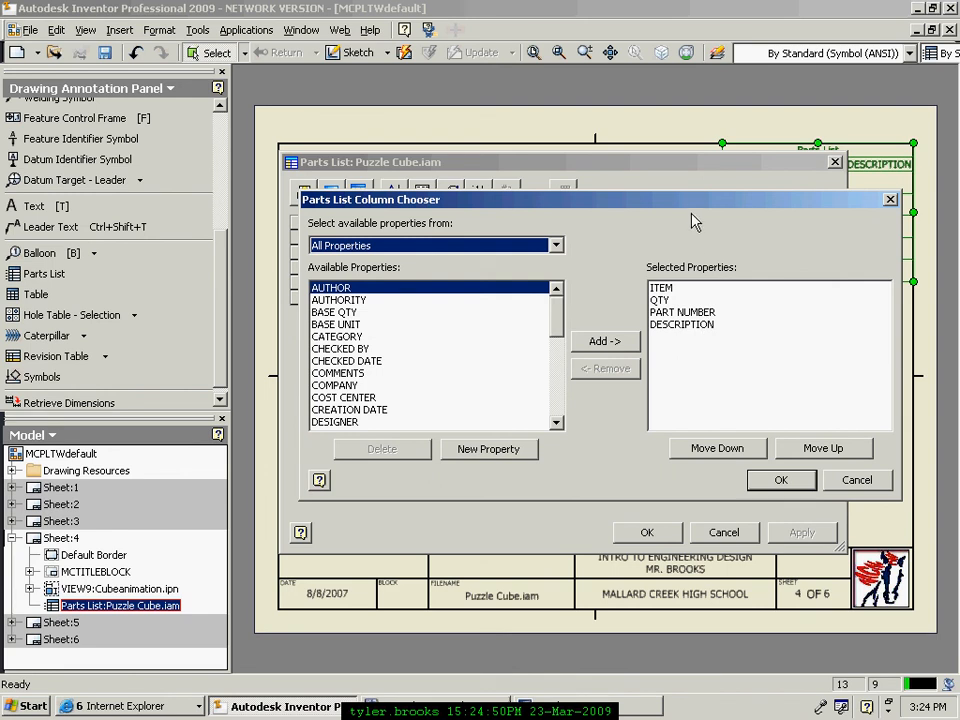
pyautogui.moveTo(695, 232); pyautogui.dragTo(640, 205)
pyautogui.click(610, 261)
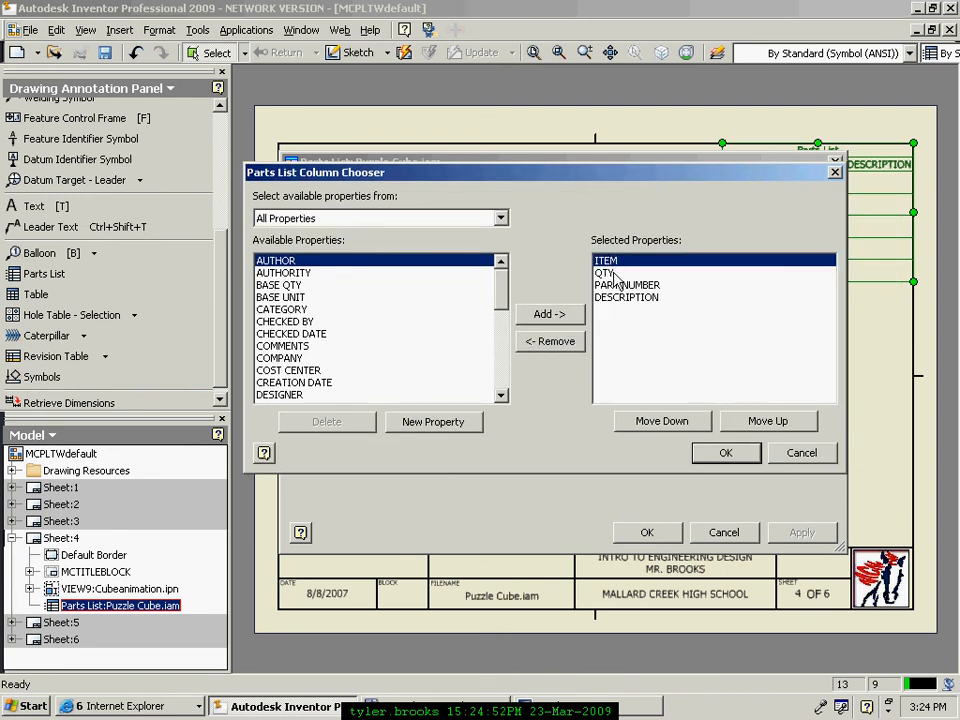
pyautogui.click(612, 273)
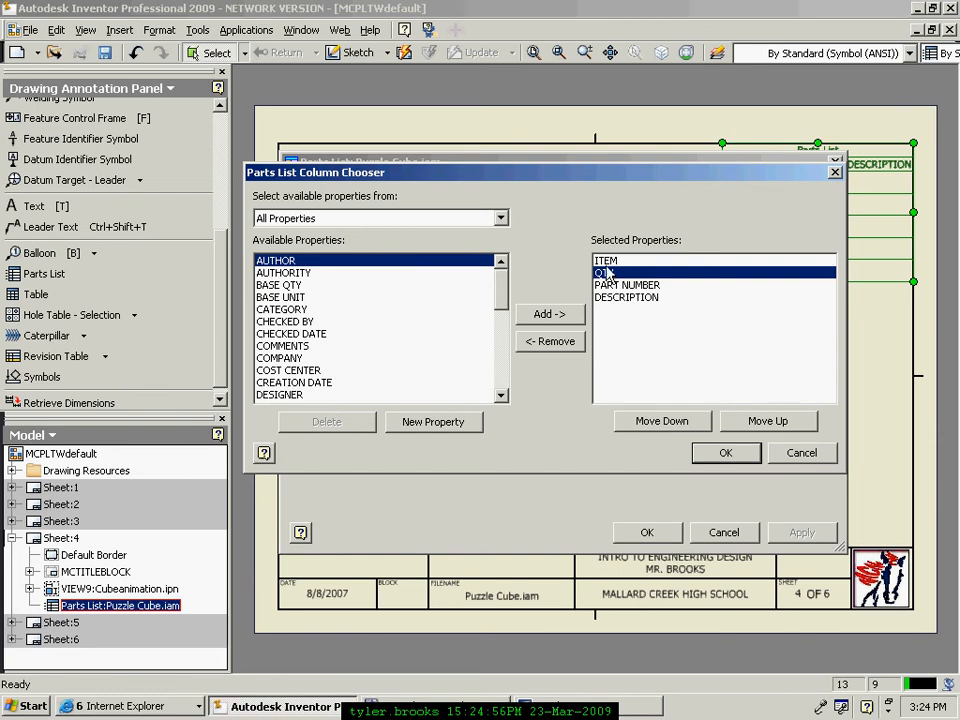
pyautogui.press('Up')
pyautogui.click(604, 273)
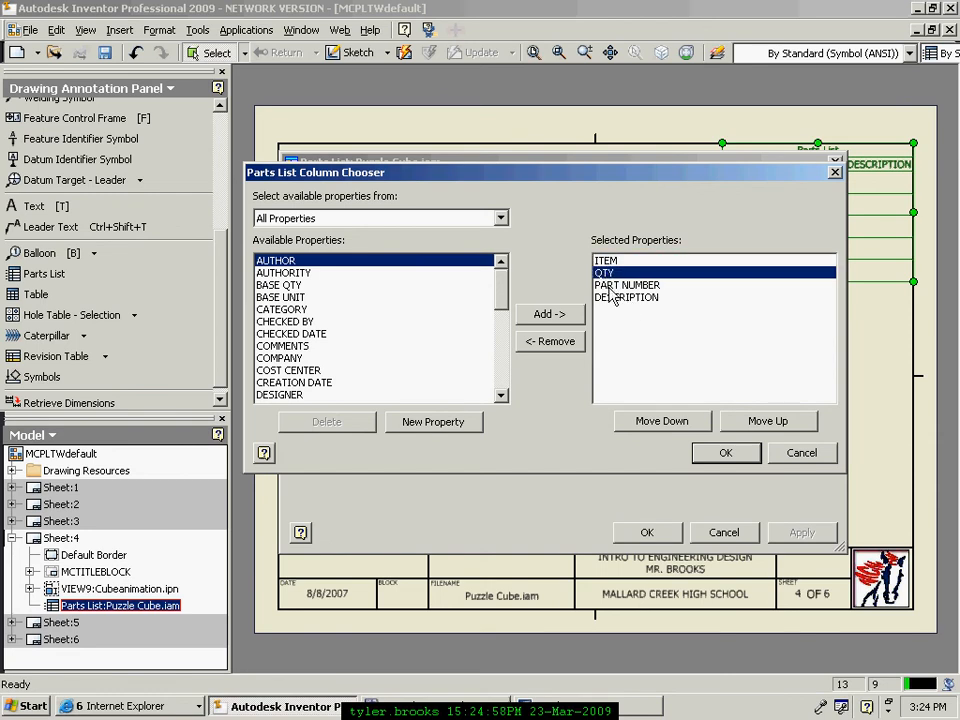
pyautogui.click(612, 286)
pyautogui.click(618, 298)
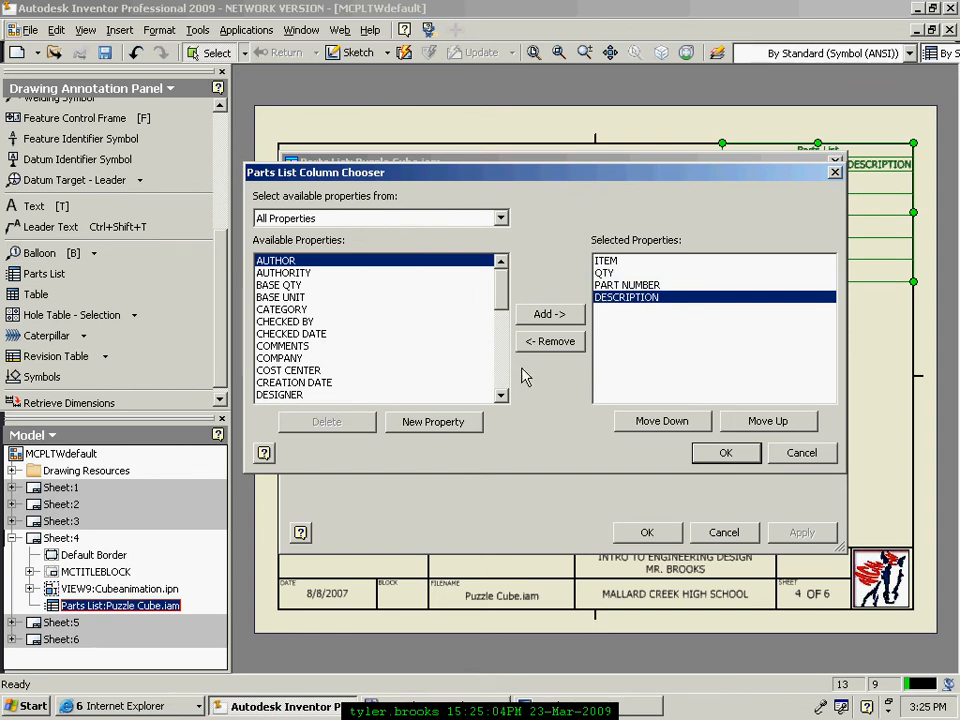
pyautogui.click(628, 303)
pyautogui.click(625, 290)
pyautogui.click(629, 305)
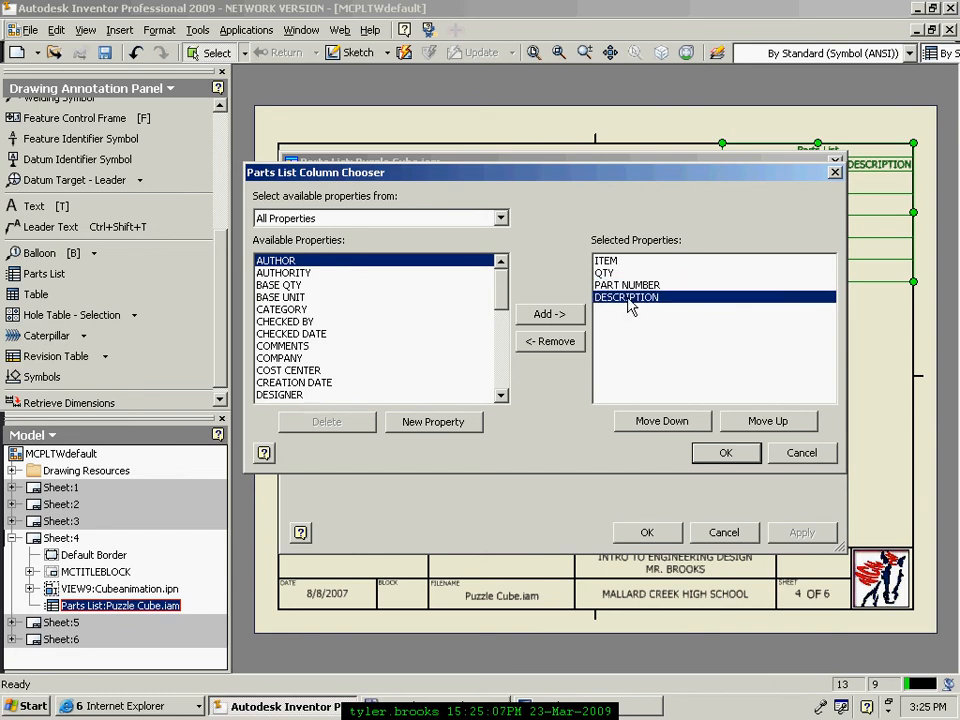
pyautogui.click(550, 341)
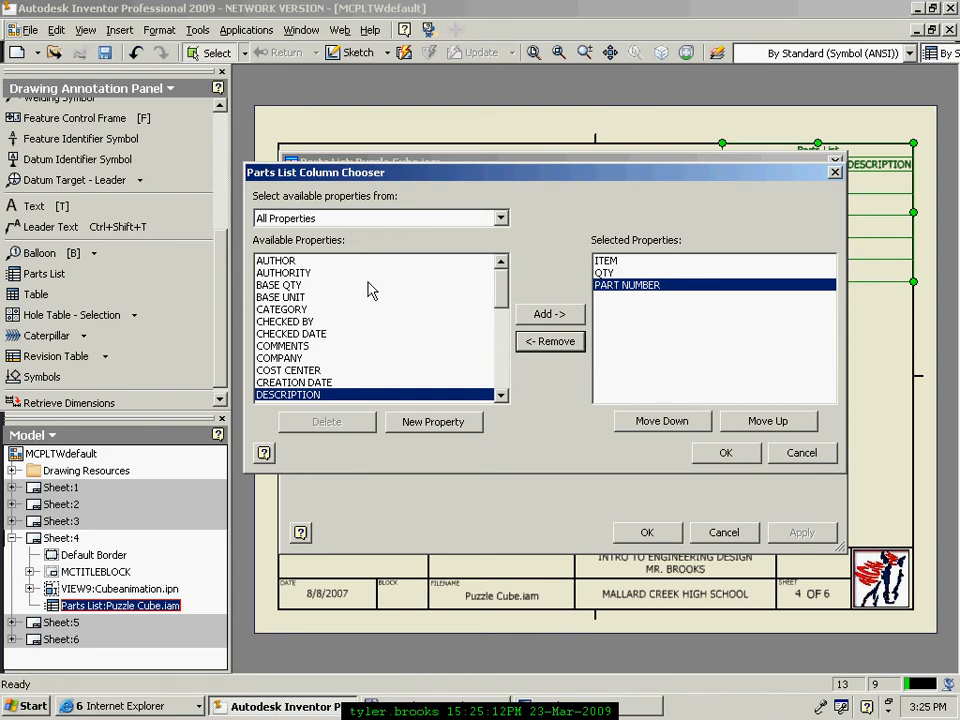
# Step: Keep ITEM, QTY and PART NUMBER columns and apply the changes to the parts list
pyautogui.click(610, 262)
pyautogui.click(604, 273)
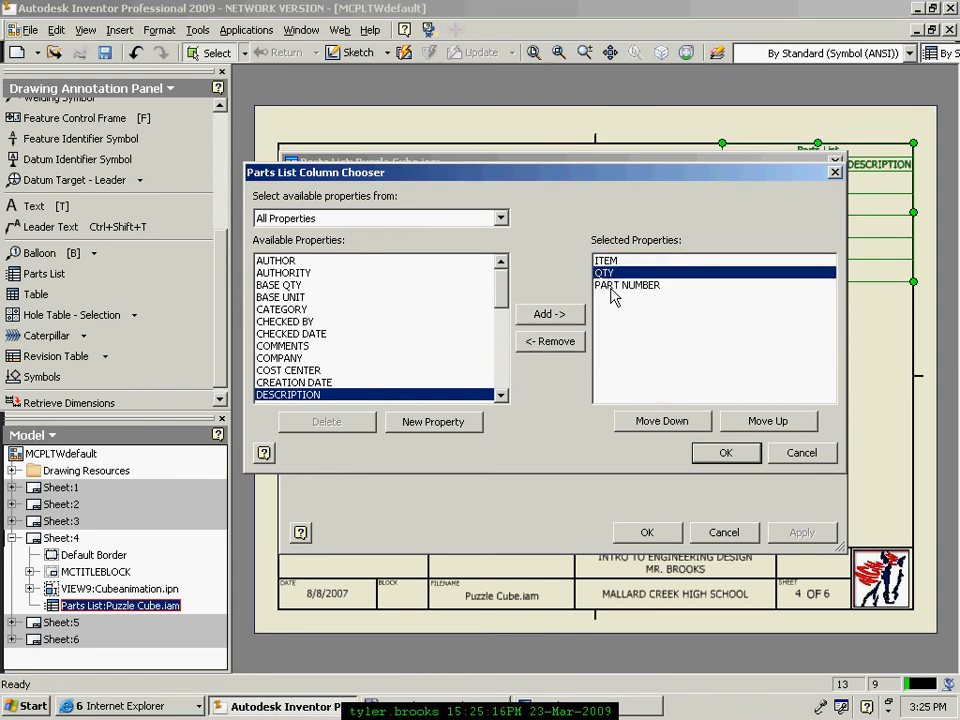
pyautogui.click(610, 286)
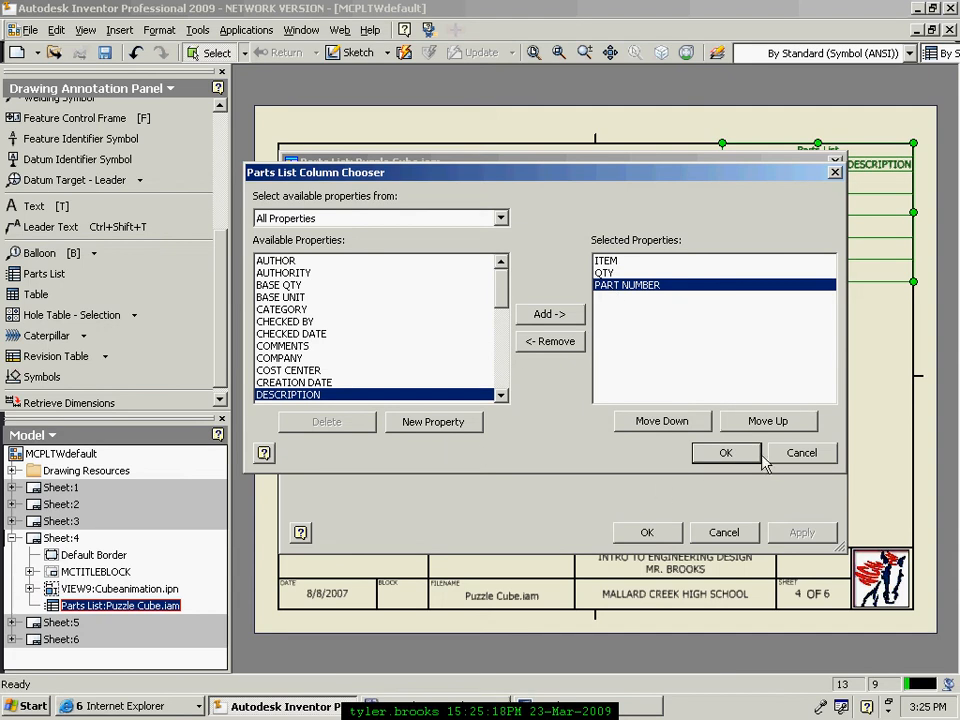
pyautogui.click(728, 452)
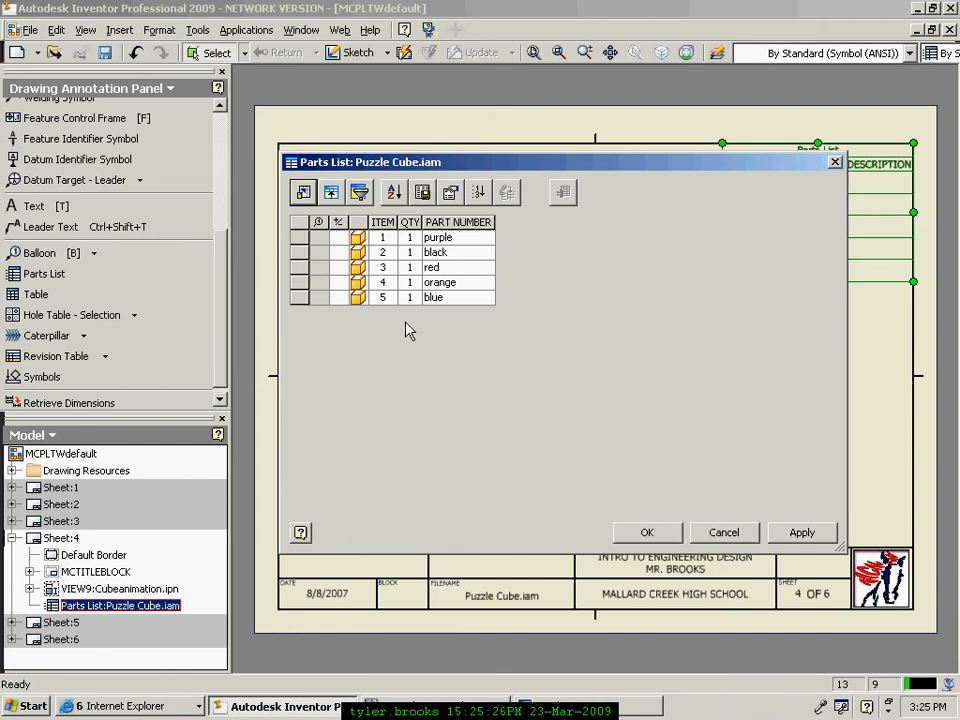
pyautogui.click(645, 533)
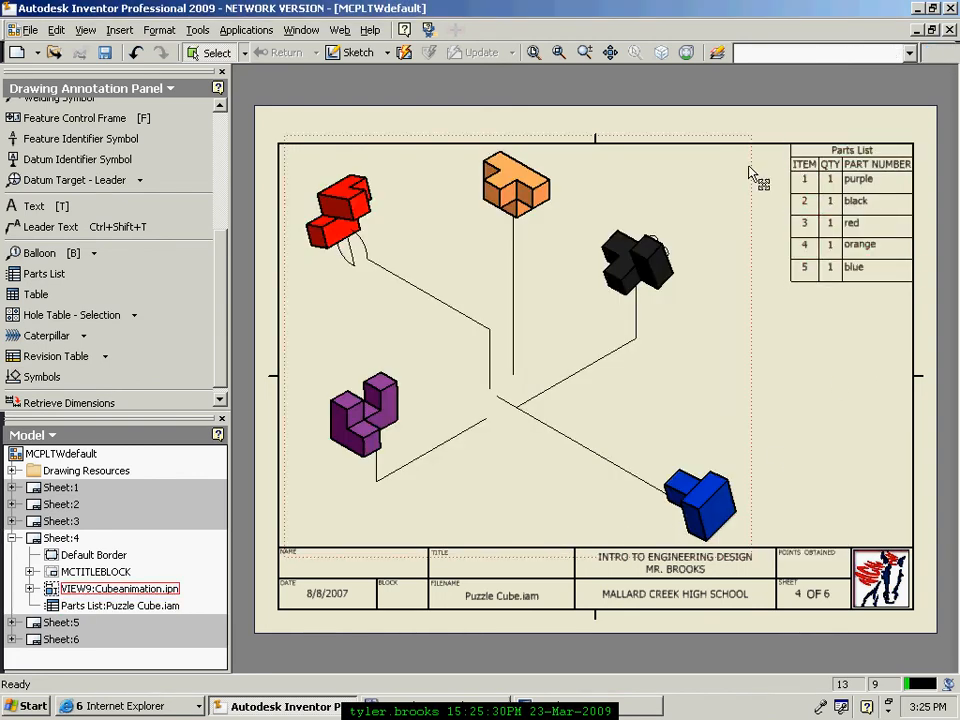
pyautogui.click(834, 183)
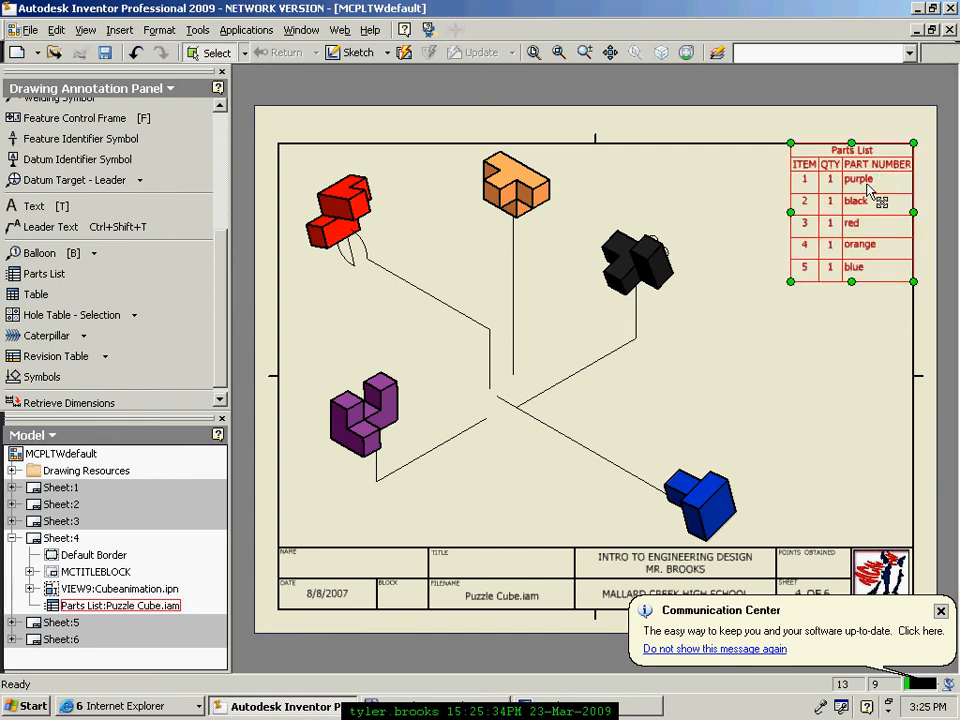
pyautogui.press('Escape')
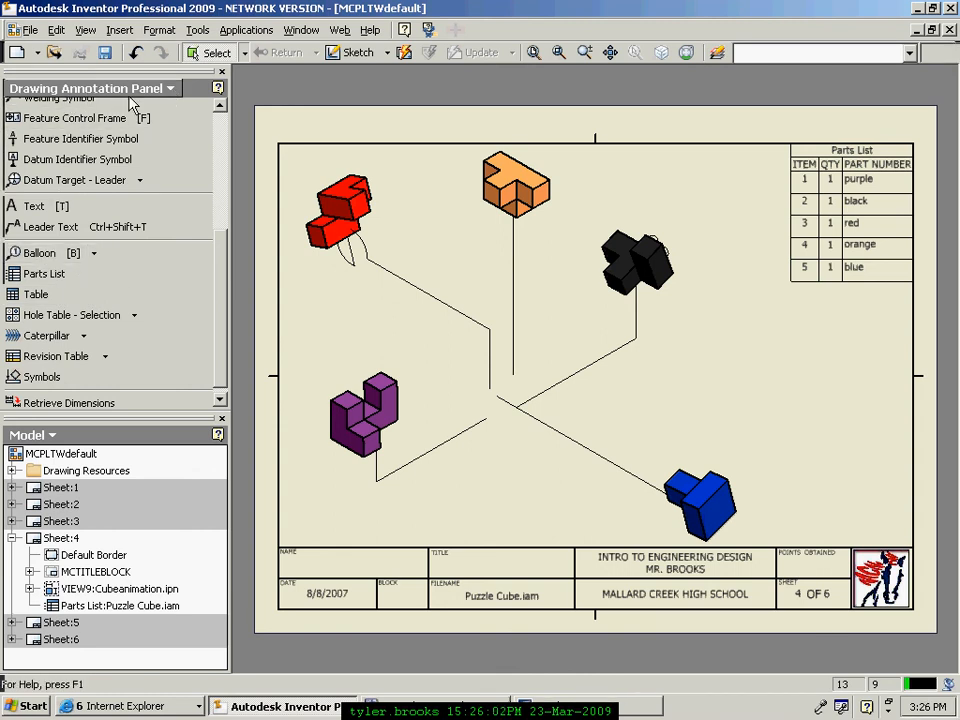
# Step: Place balloon 2 on the black piece with its leader bent up-right
pyautogui.click(41, 258)
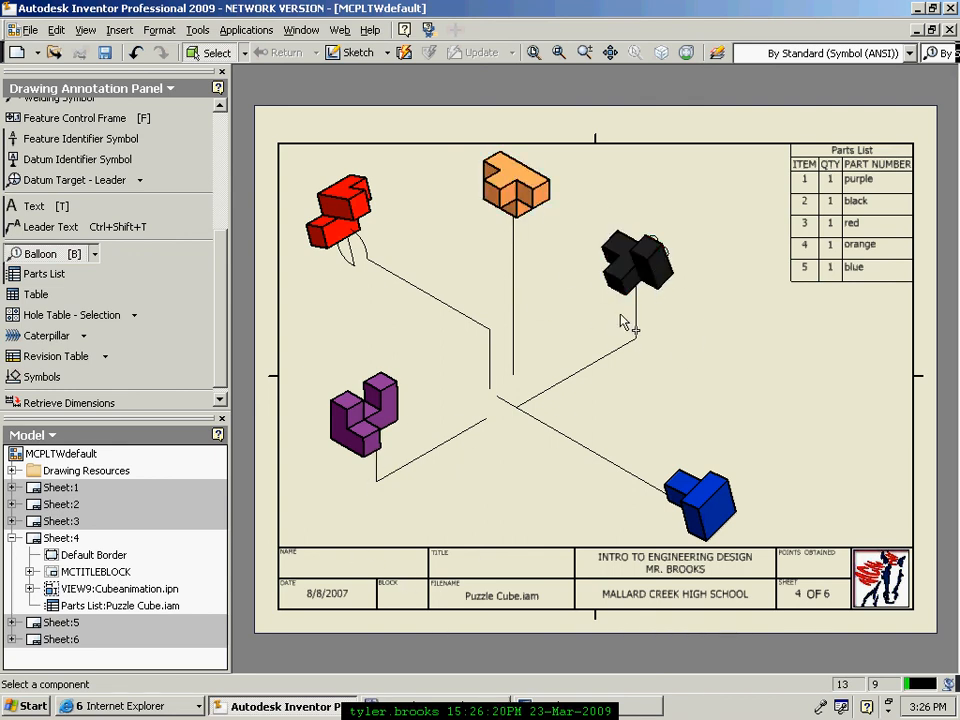
pyautogui.click(660, 260)
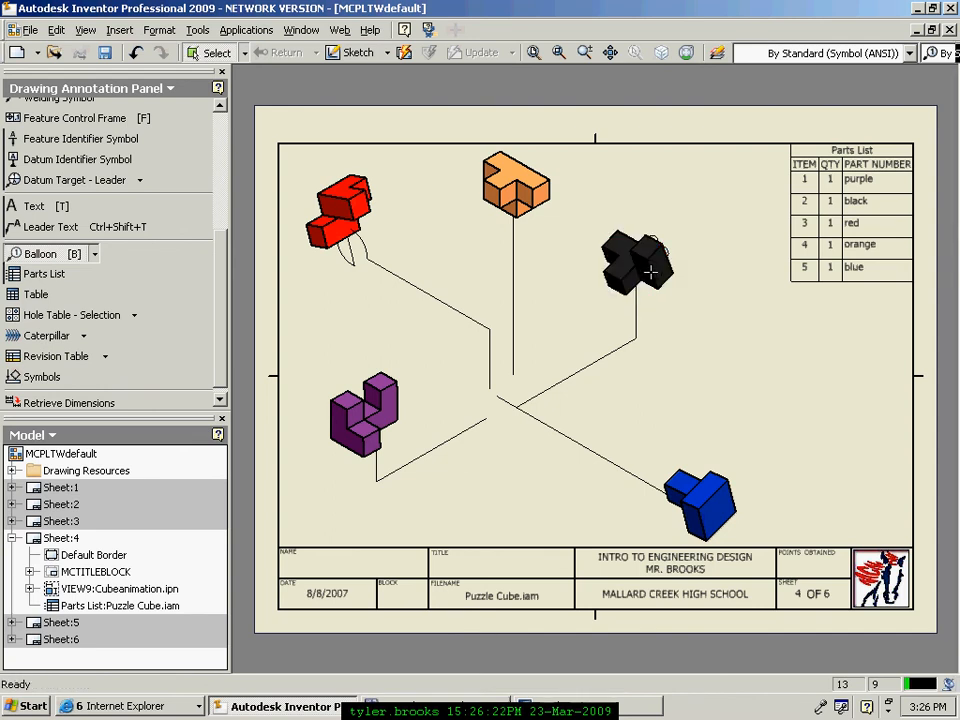
pyautogui.click(688, 190)
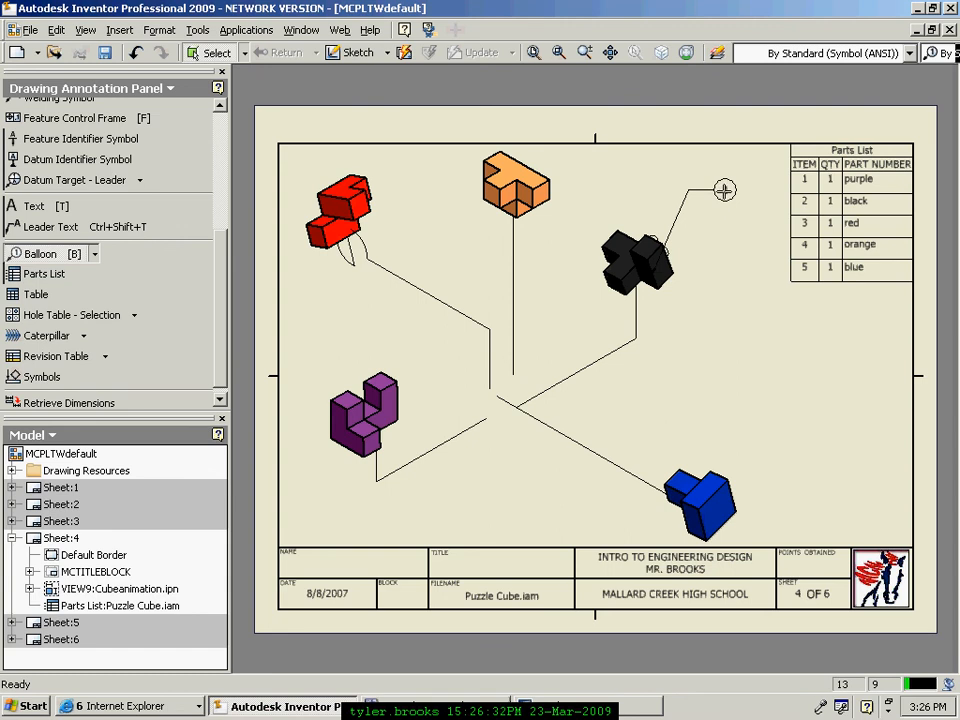
pyautogui.rightClick(725, 193)
pyautogui.click(760, 203)
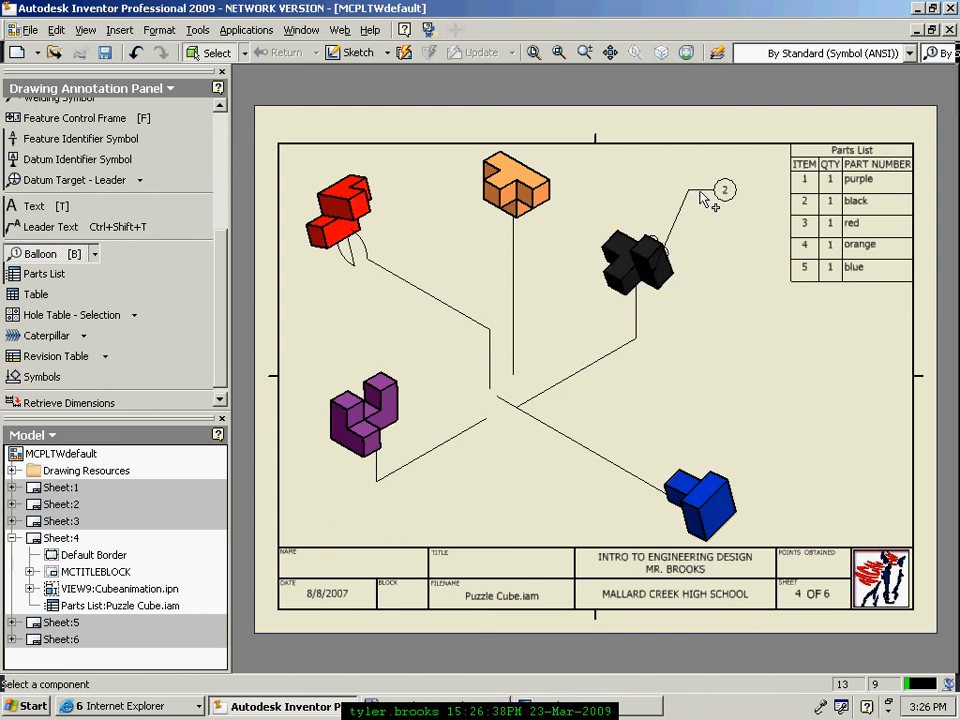
# Step: Add balloon 5 to the blue piece with a multi-bend leader, then finish ballooning
pyautogui.click(725, 480)
pyautogui.click(760, 384)
pyautogui.click(815, 358)
pyautogui.click(729, 326)
pyautogui.click(670, 413)
pyautogui.click(567, 330)
pyautogui.rightClick(738, 284)
pyautogui.click(780, 296)
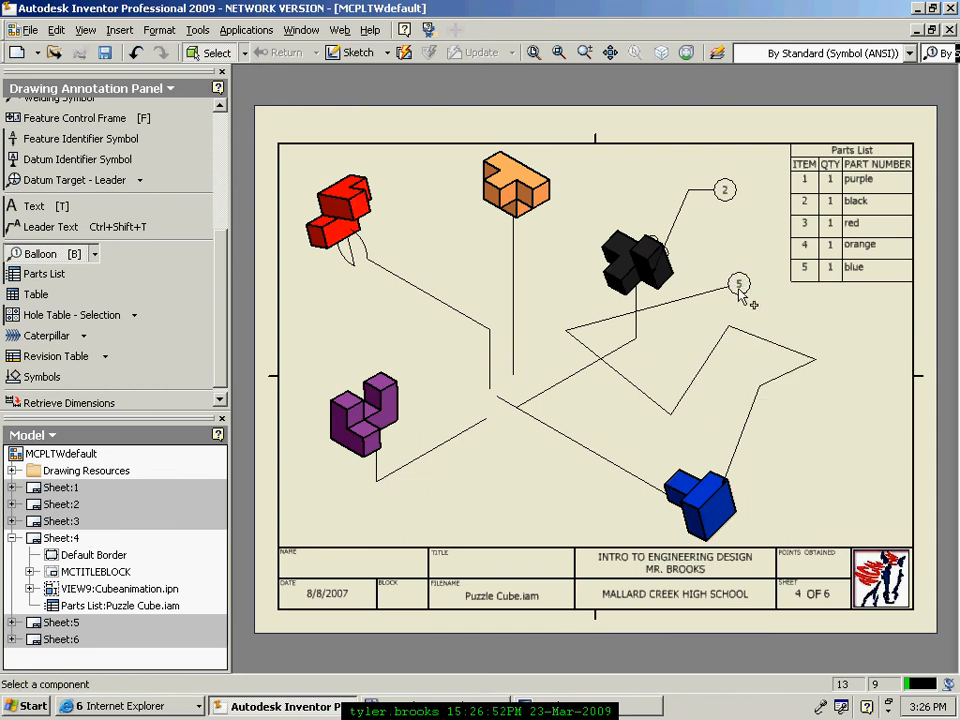
pyautogui.rightClick(822, 334)
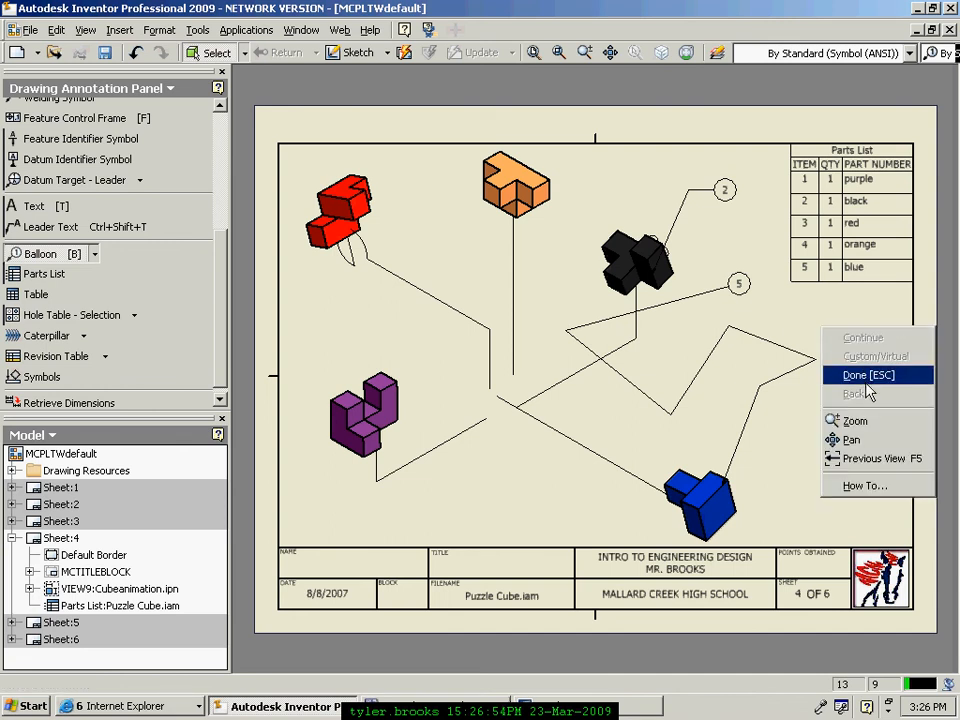
pyautogui.click(857, 375)
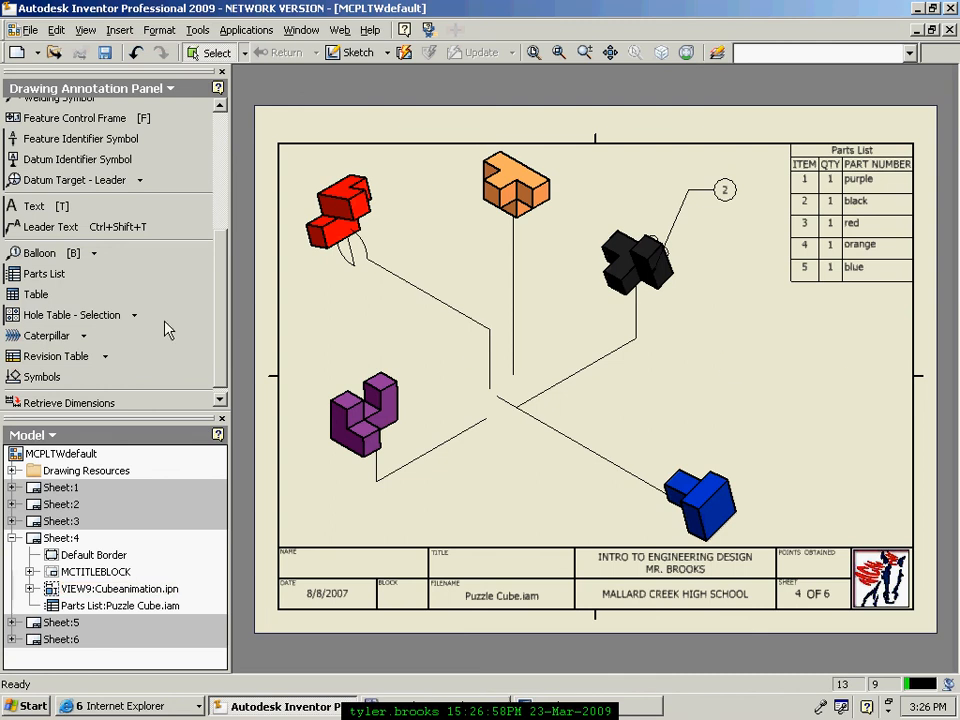
# Step: Balloon the blue piece as 5 and the orange piece as 4 to its right
pyautogui.click(48, 256)
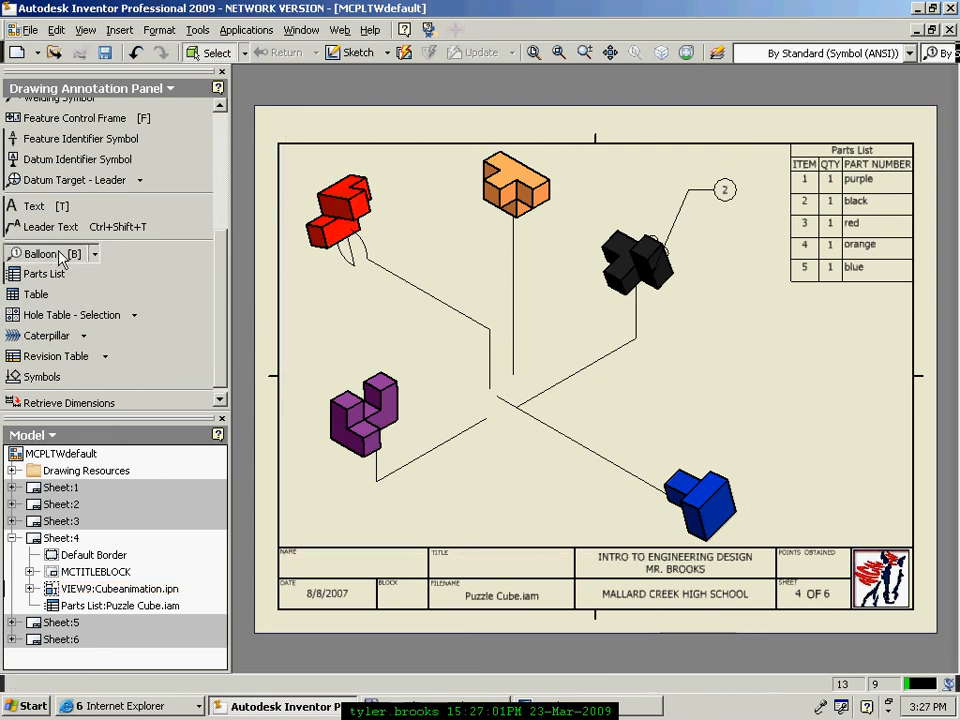
pyautogui.click(720, 500)
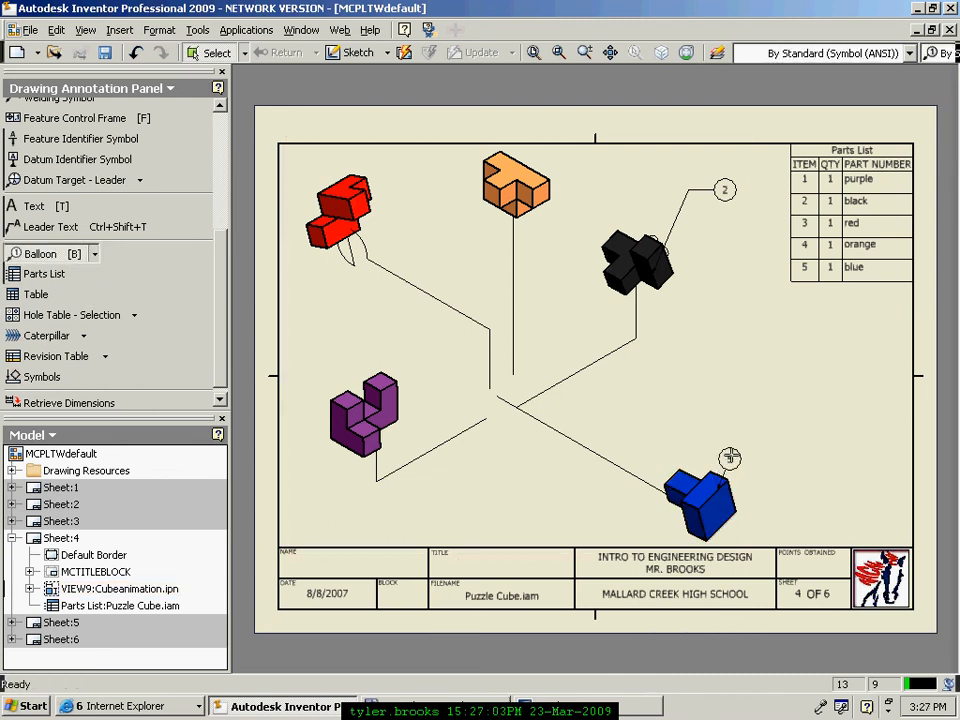
pyautogui.rightClick(819, 388)
pyautogui.click(858, 396)
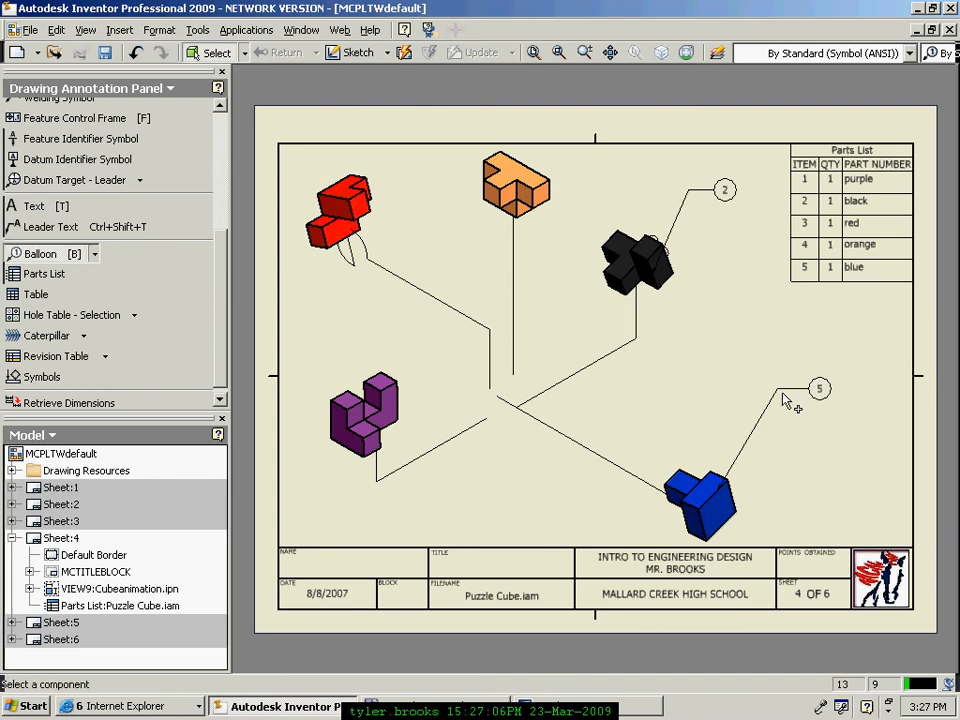
pyautogui.click(522, 200)
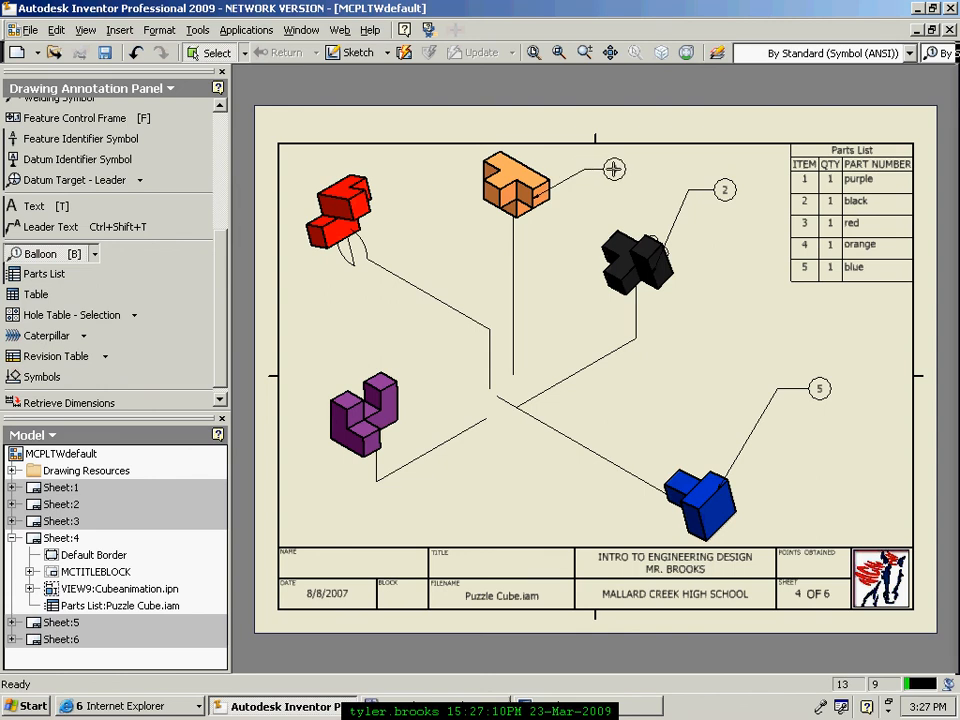
pyautogui.rightClick(614, 168)
pyautogui.click(656, 180)
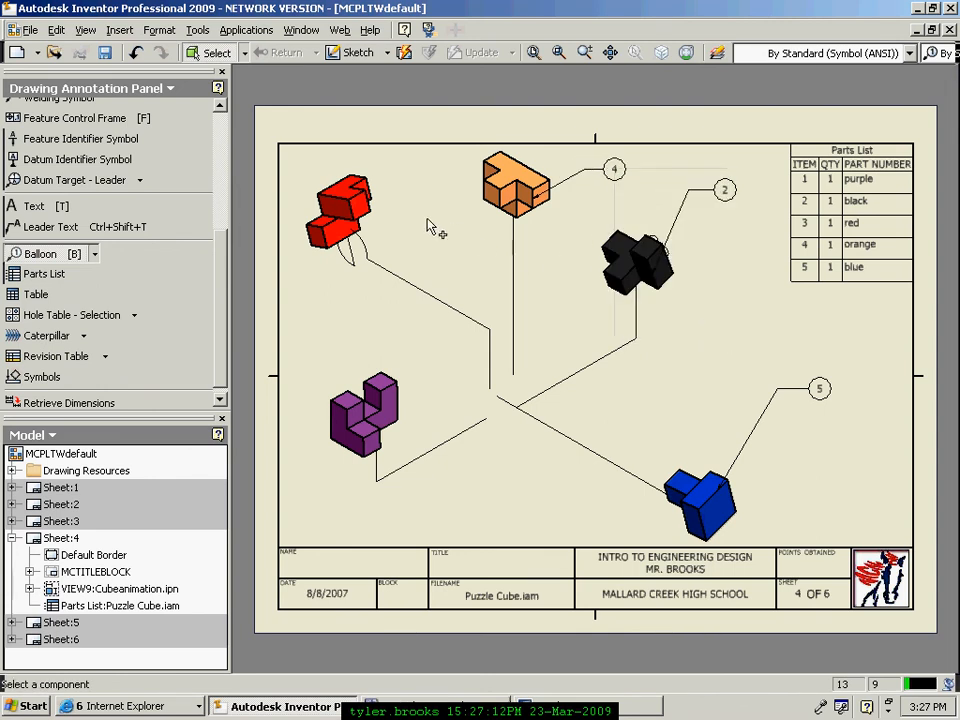
# Step: Balloon the red piece as 3 above it and the purple piece as 1 below it
pyautogui.click(358, 205)
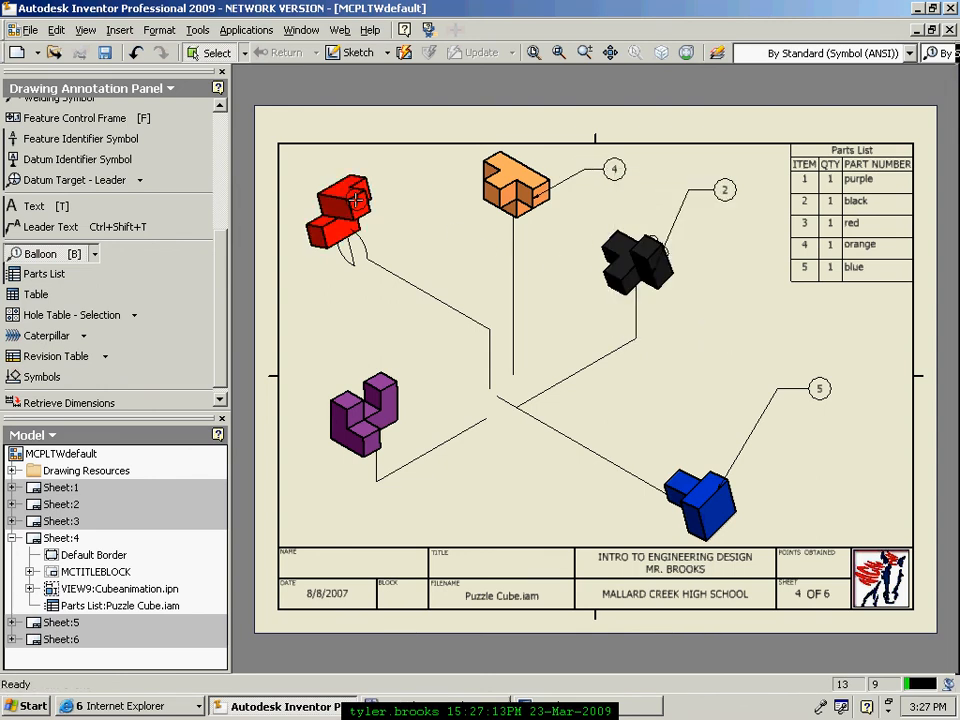
pyautogui.rightClick(433, 163)
pyautogui.click(420, 176)
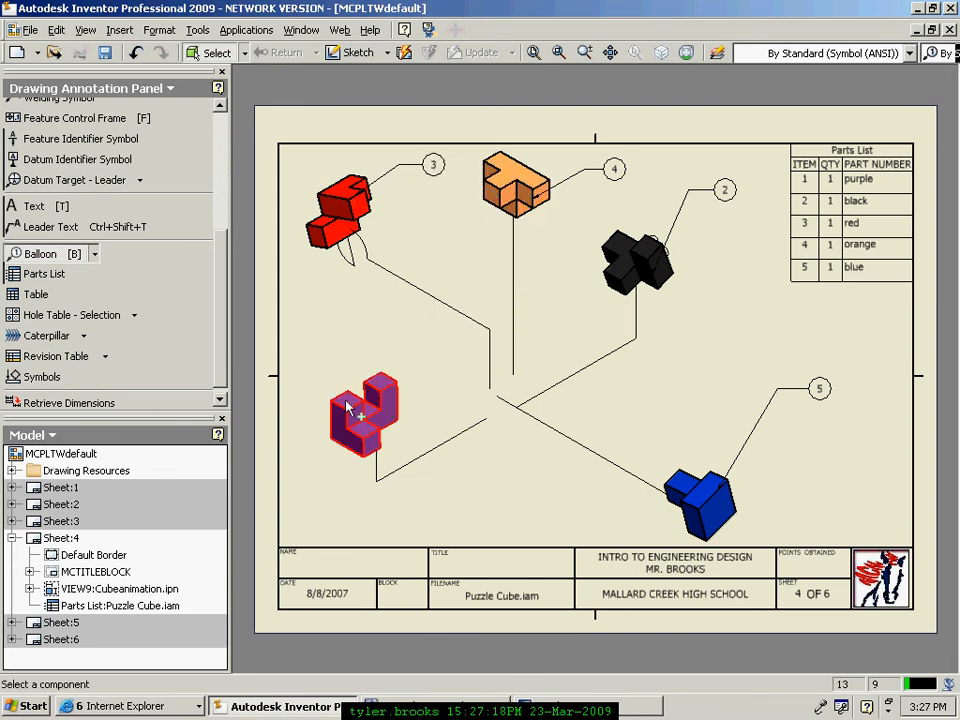
pyautogui.click(352, 452)
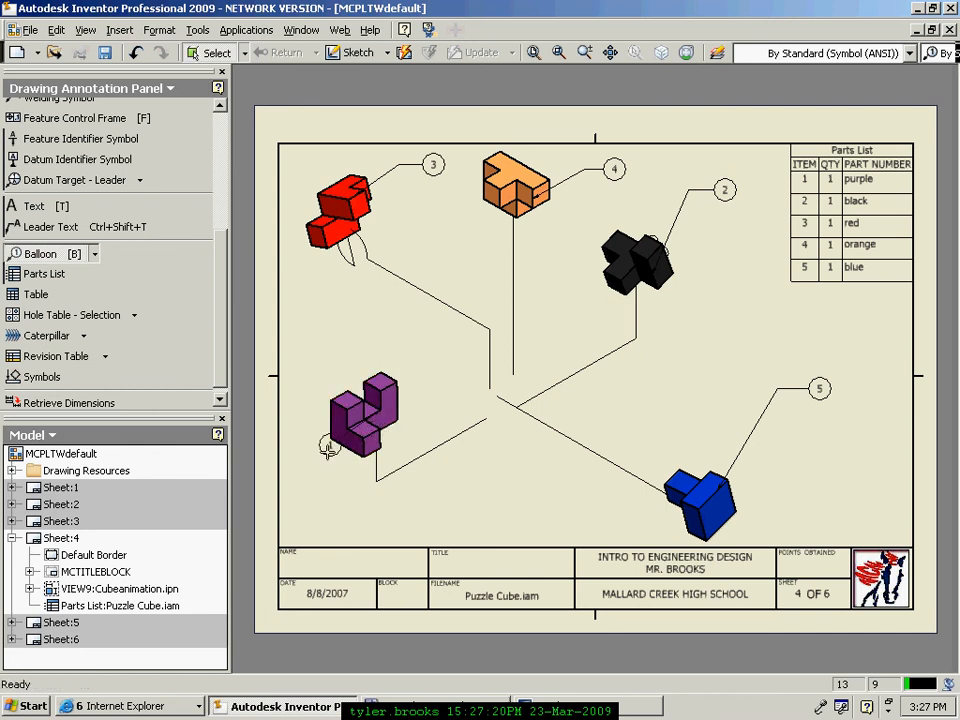
pyautogui.click(316, 510)
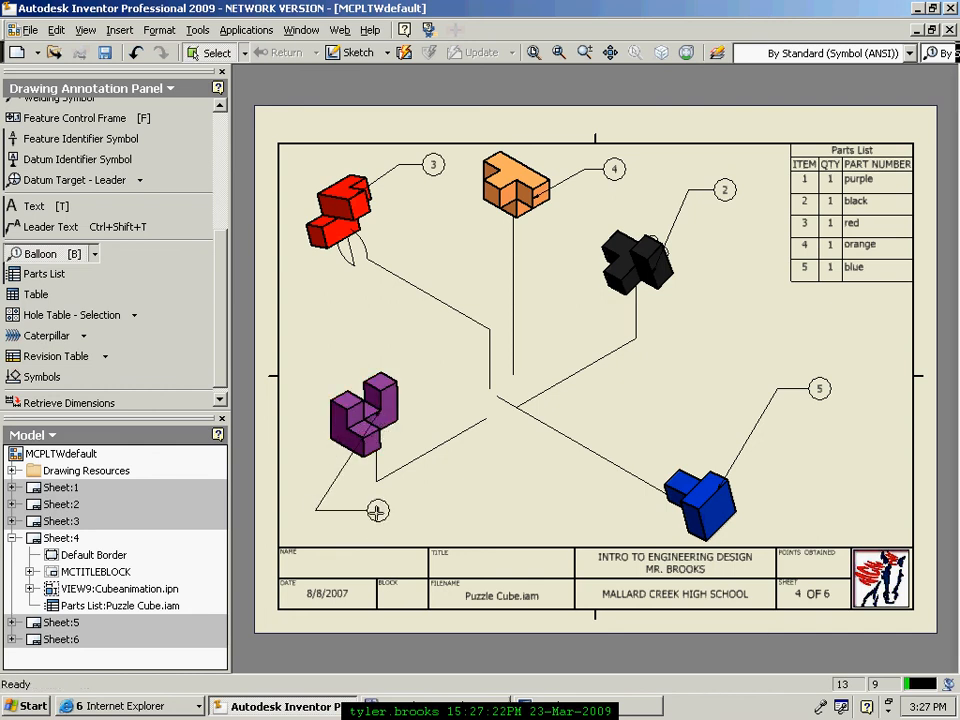
pyautogui.rightClick(373, 511)
pyautogui.click(400, 519)
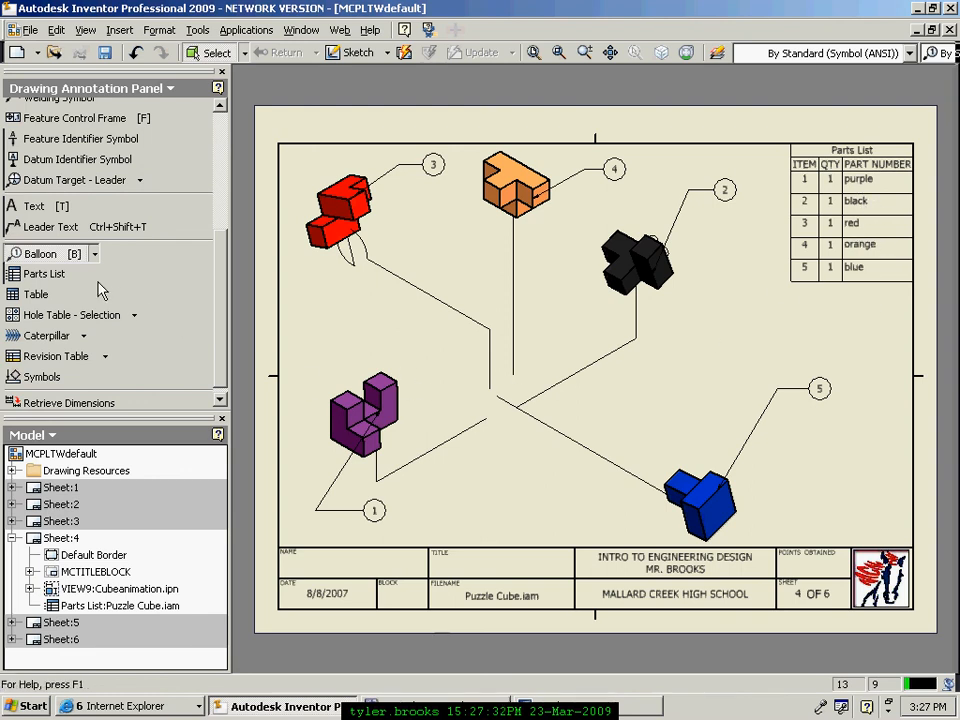
pyautogui.click(57, 282)
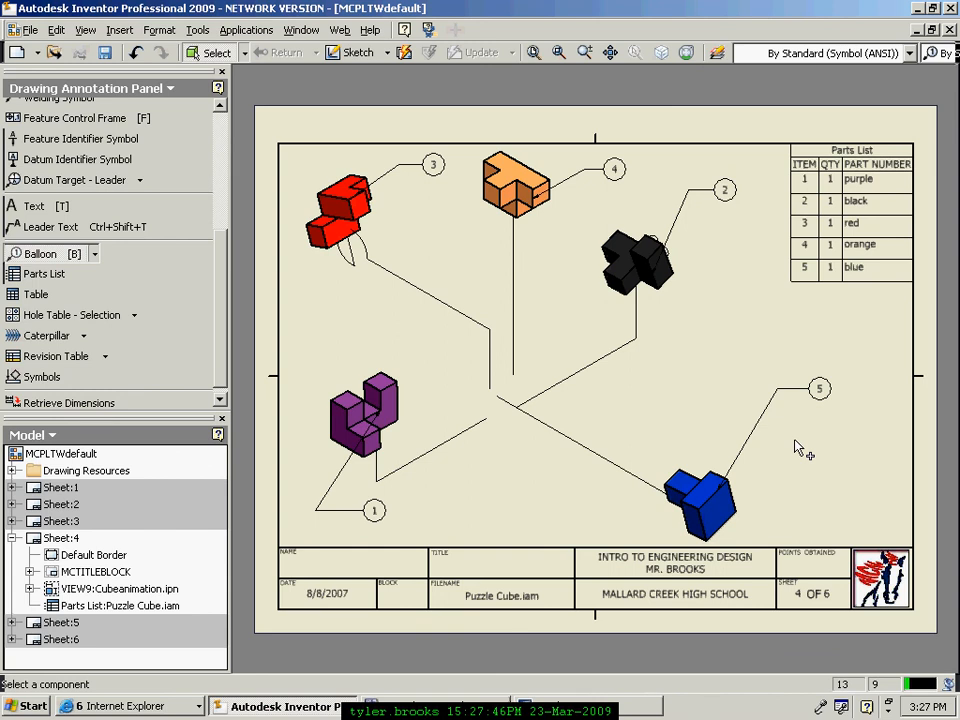
pyautogui.hotkey('ctrl', 'p')
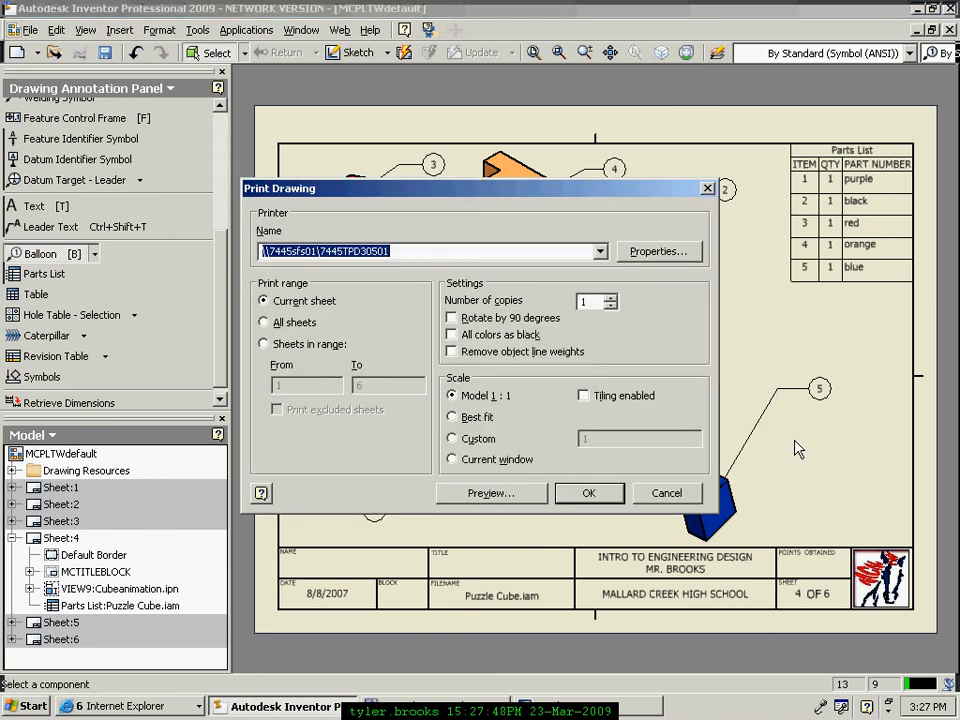
pyautogui.click(649, 498)
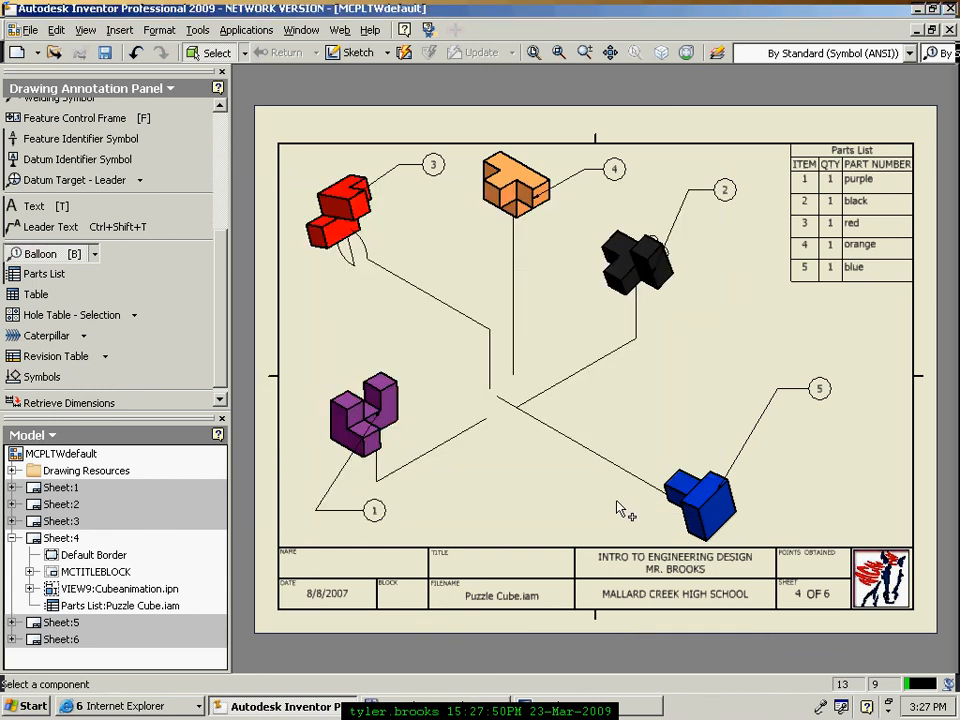